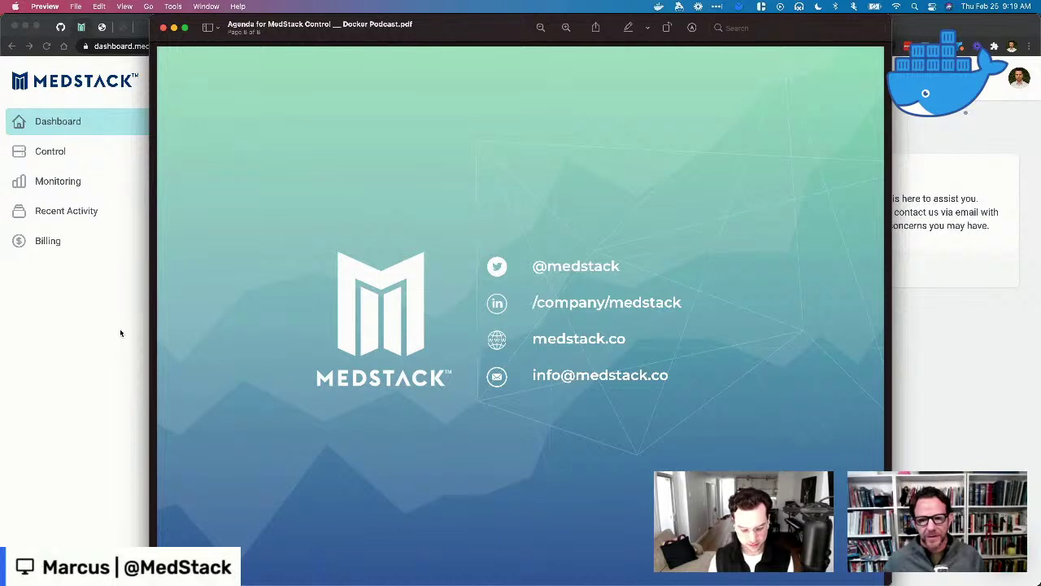
Switch to Chrome and open the Patient Logbook demo at particledemo.medstack.net in a new browser tab
{"action": "left_click", "coordinate": [120, 334]}
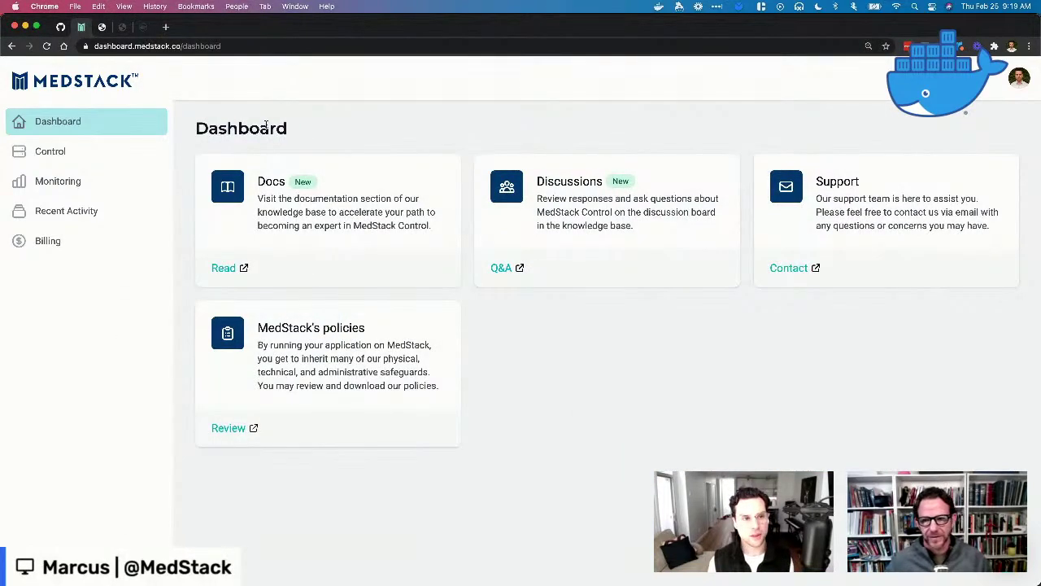
{"action": "left_click", "coordinate": [166, 27]}
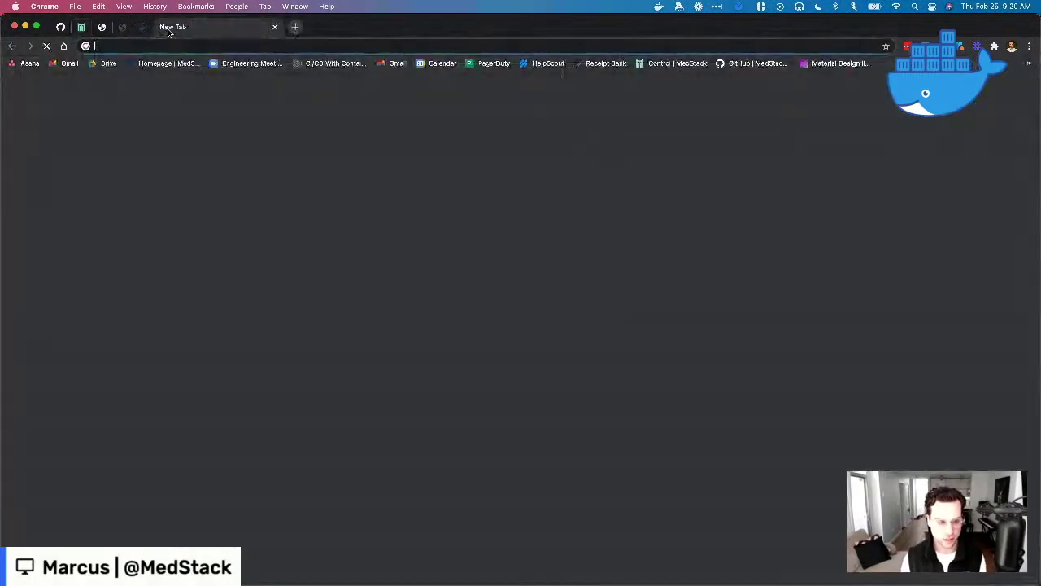
{"action": "type", "text": "part"}
{"action": "key", "text": "Return"}
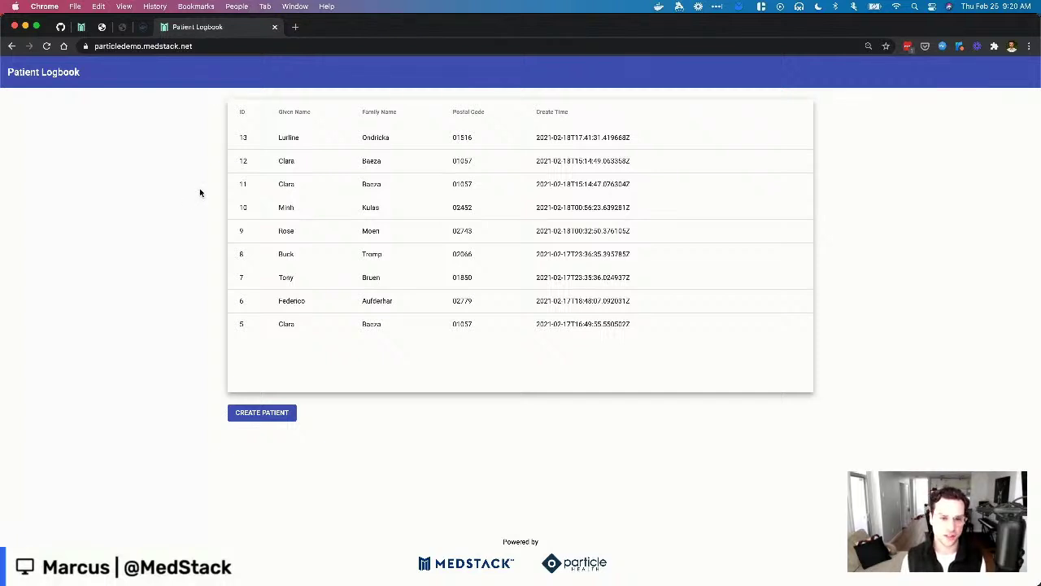
Review the prefilled form for creating a patient and cancel it without saving
{"action": "left_click", "coordinate": [276, 412]}
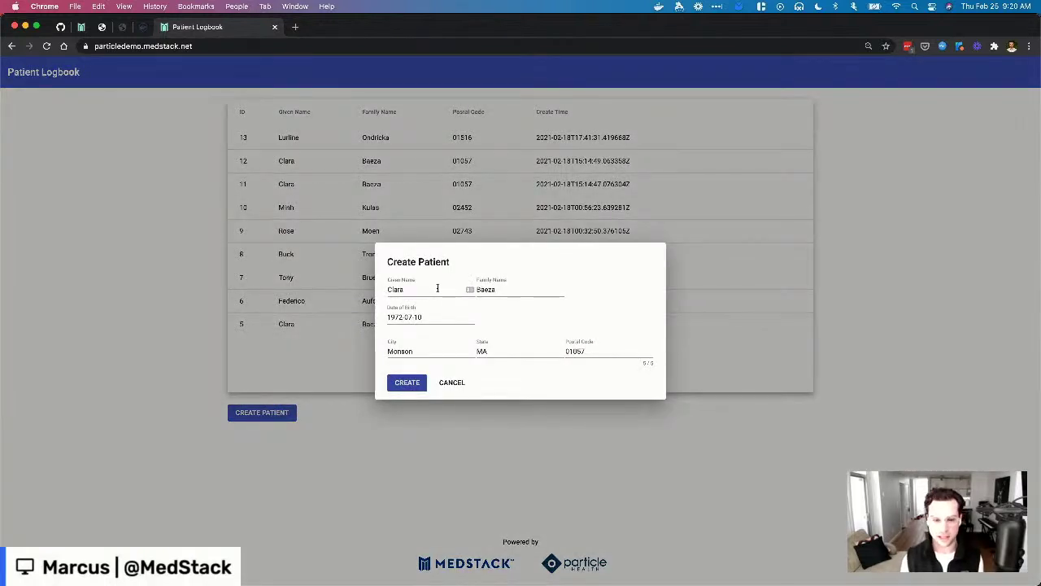
{"action": "left_click", "coordinate": [451, 383]}
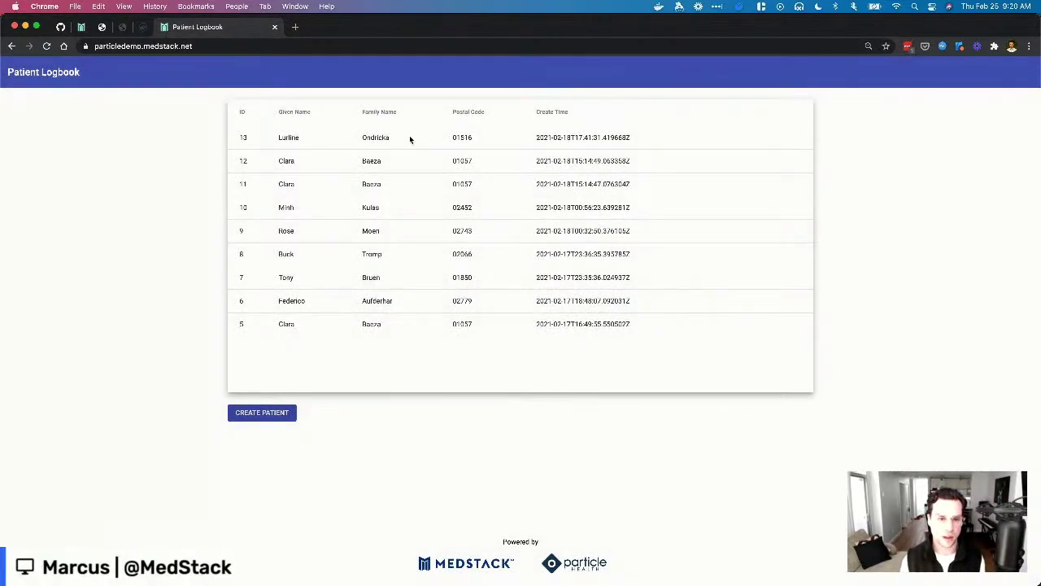
Get the records of the patient with ID 13, inspect the XML files in Finder's patient_records folder, and return to the patient list
{"action": "left_click", "coordinate": [409, 138]}
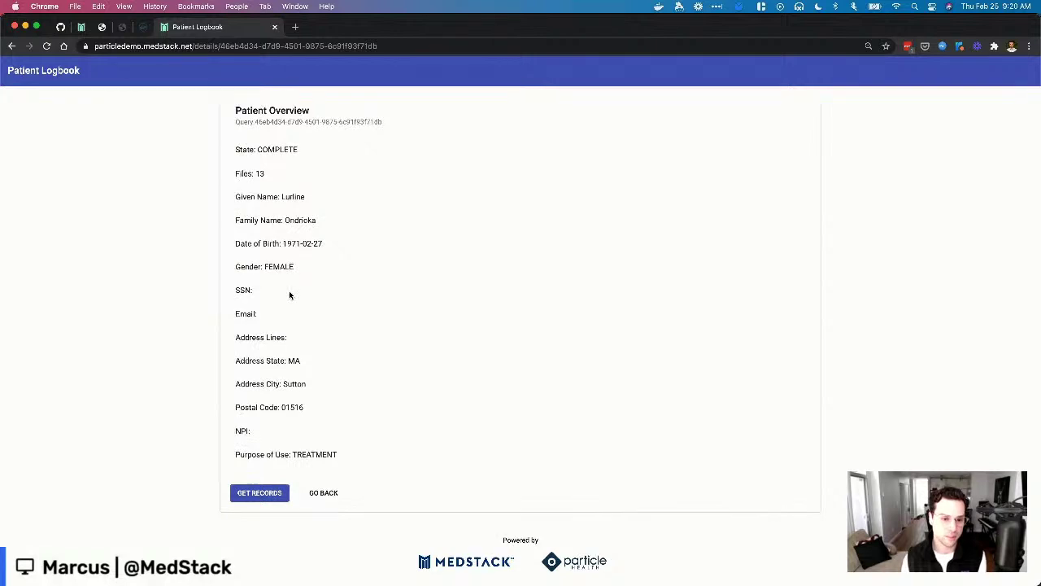
{"action": "left_click", "coordinate": [268, 493]}
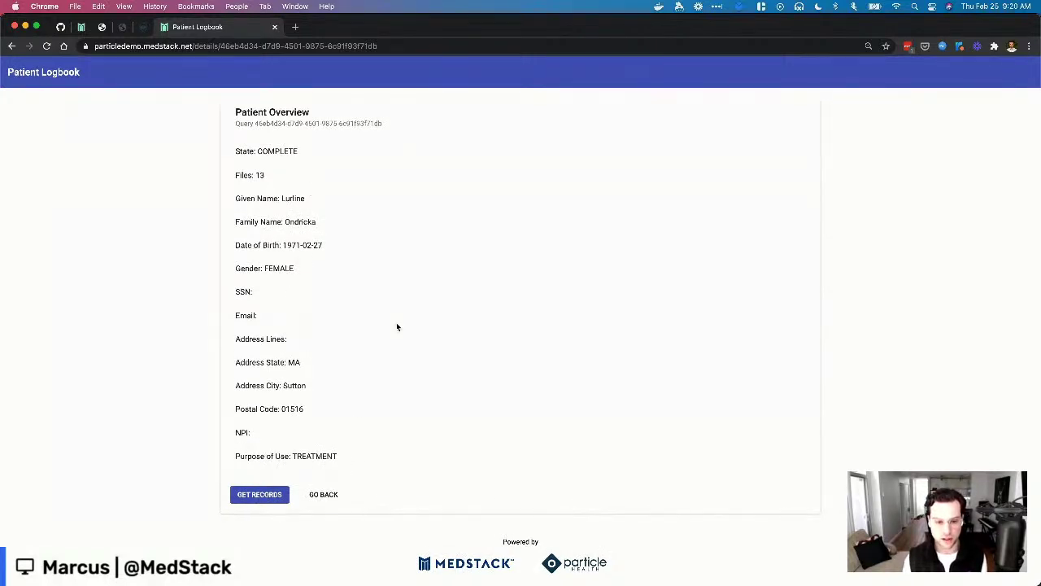
{"action": "key", "text": "ctrl+Up"}
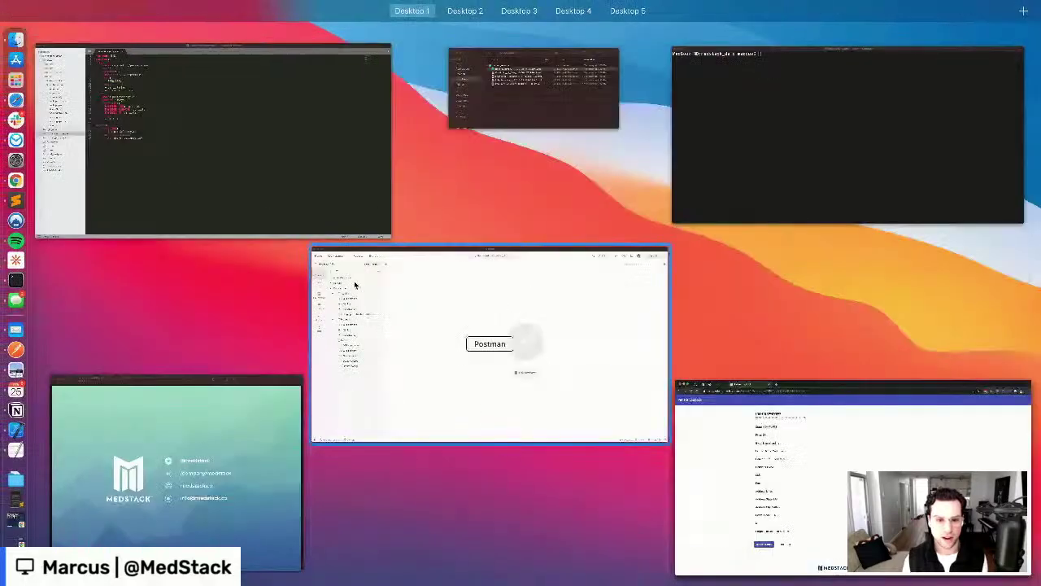
{"action": "left_click", "coordinate": [439, 271]}
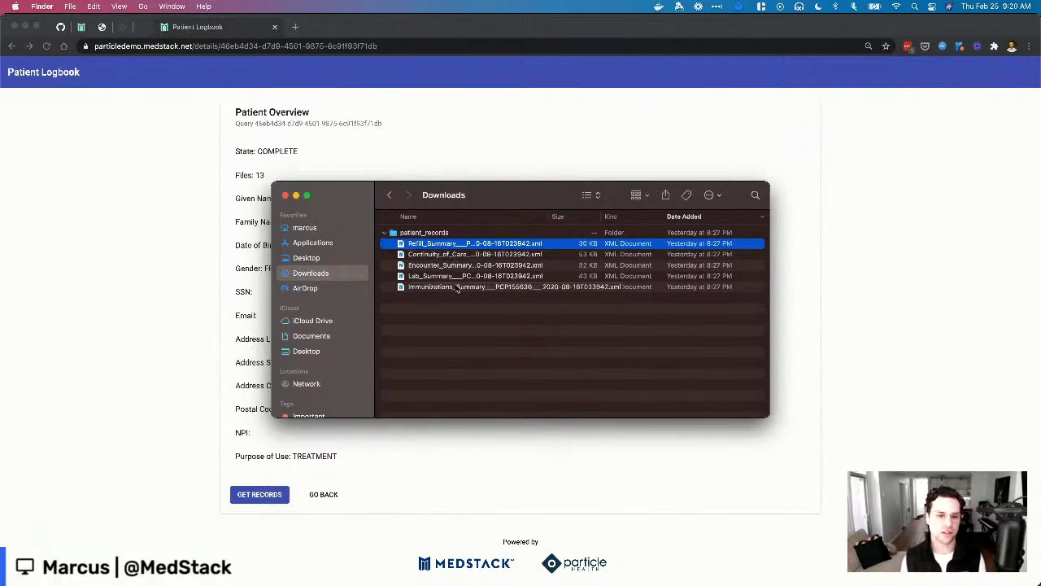
{"action": "left_click", "coordinate": [218, 221]}
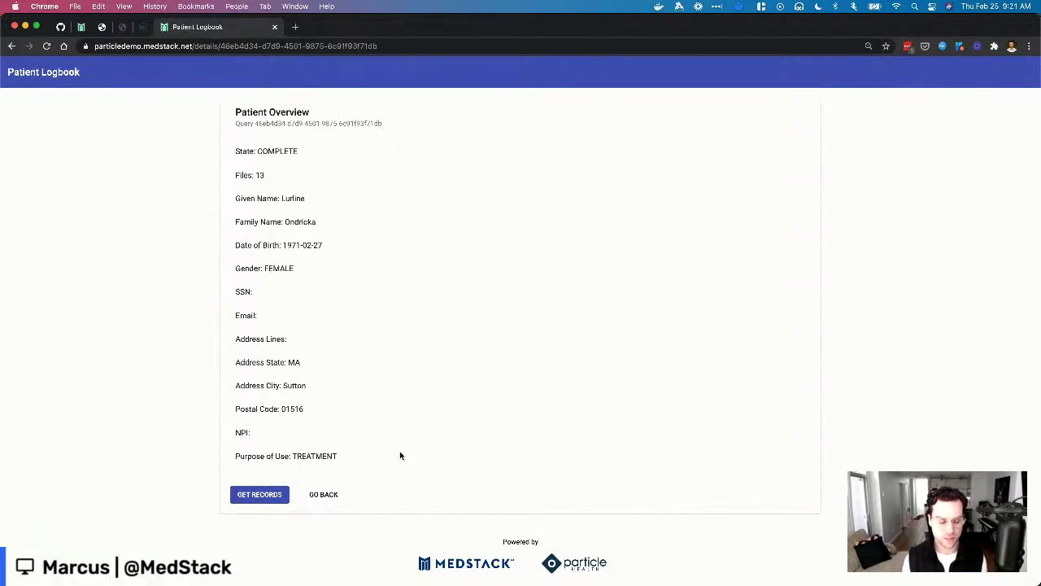
{"action": "left_click", "coordinate": [326, 497]}
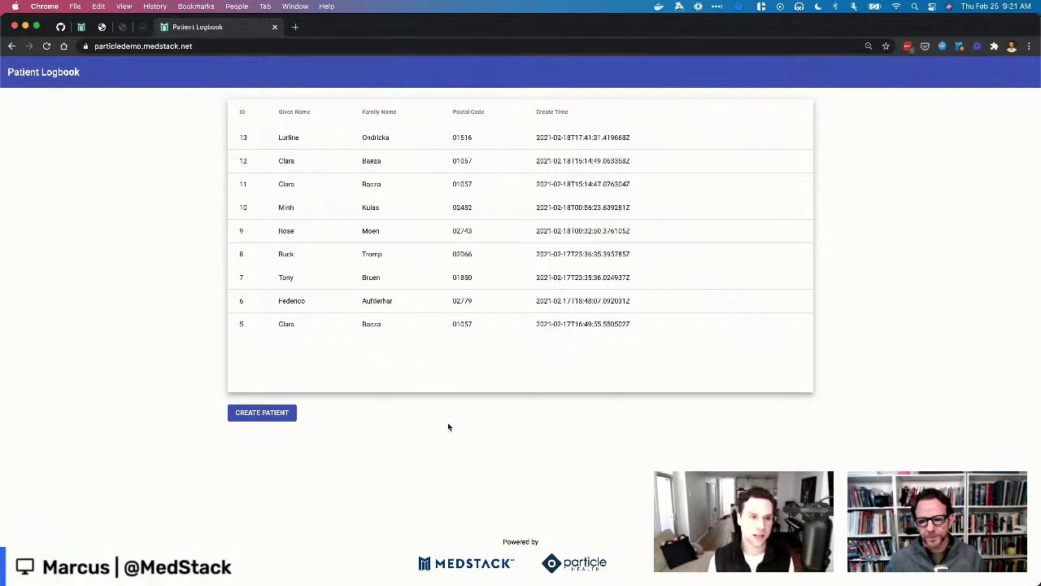
Log in to MedStack Control with the saved account e-mail and password, and select the Particle Demo company
{"action": "left_click", "coordinate": [82, 27]}
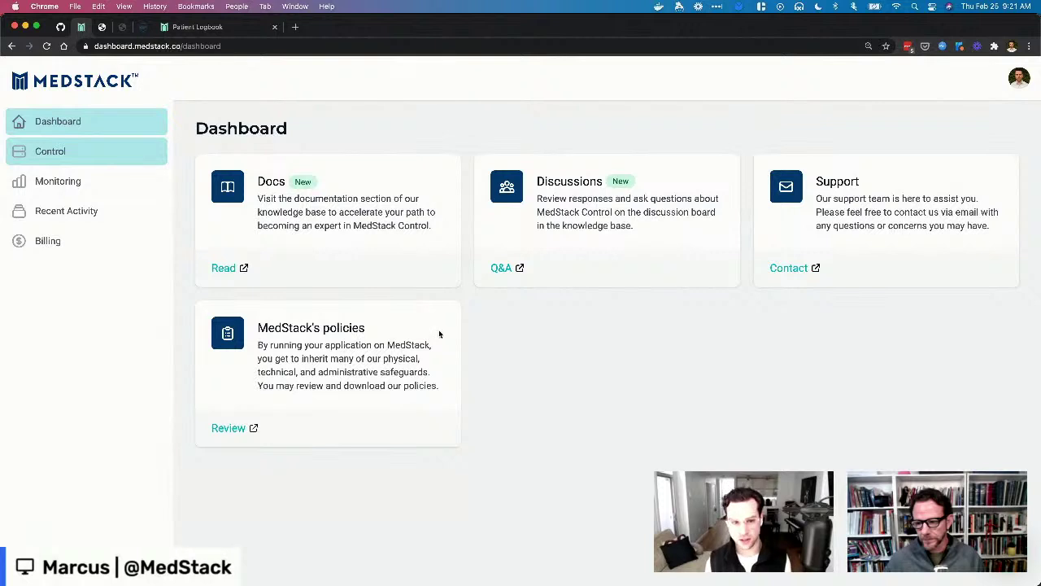
{"action": "left_click", "coordinate": [153, 158]}
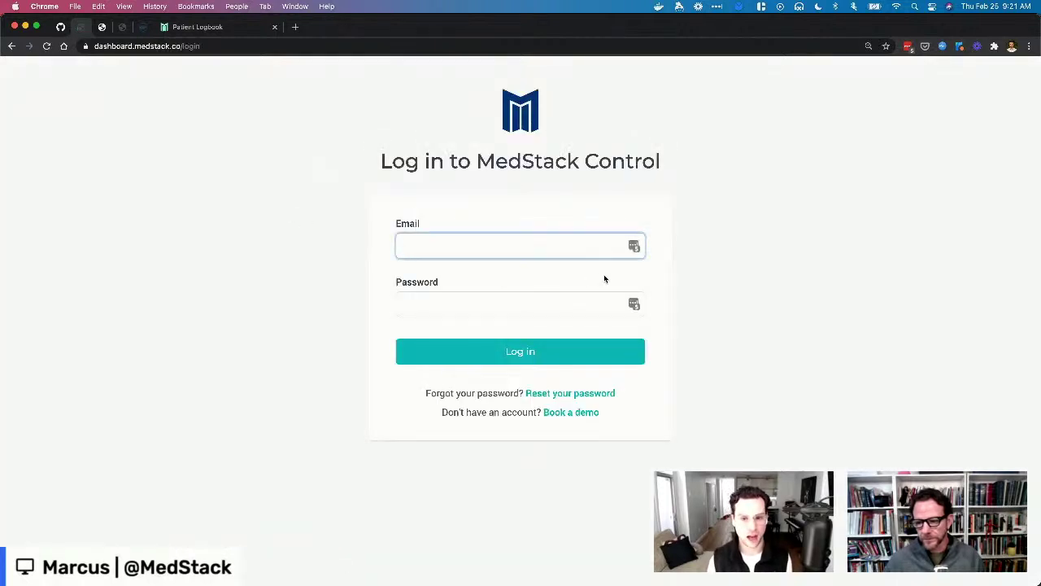
{"action": "left_click", "coordinate": [639, 252]}
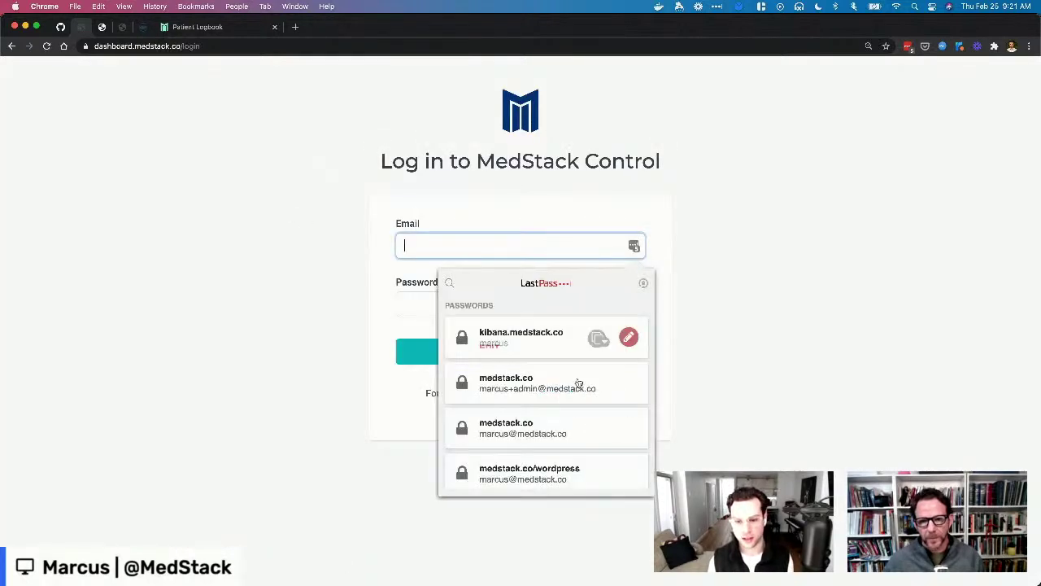
{"action": "left_click", "coordinate": [540, 431]}
{"action": "left_click", "coordinate": [472, 353]}
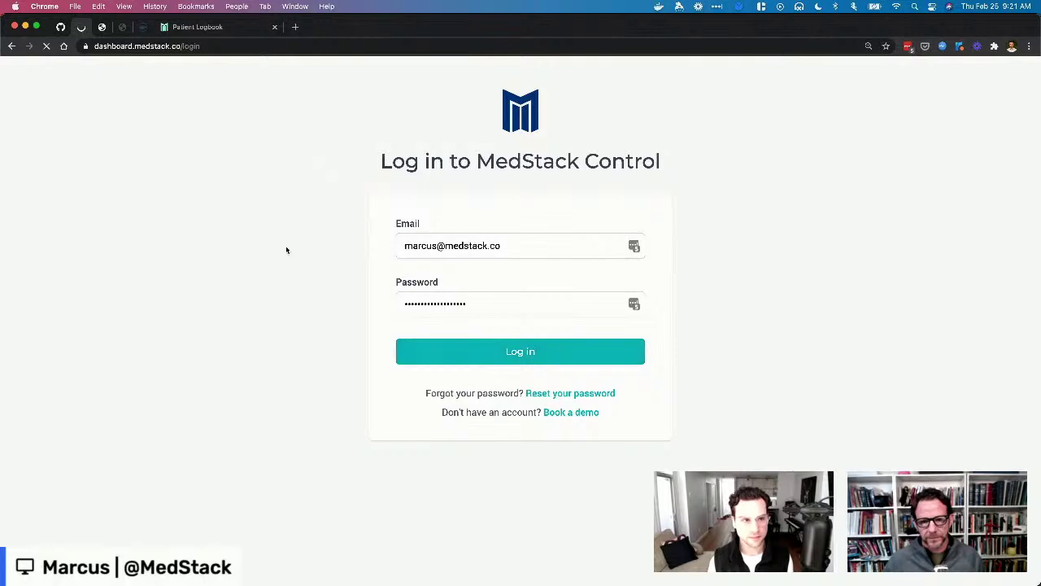
{"action": "left_click", "coordinate": [281, 383]}
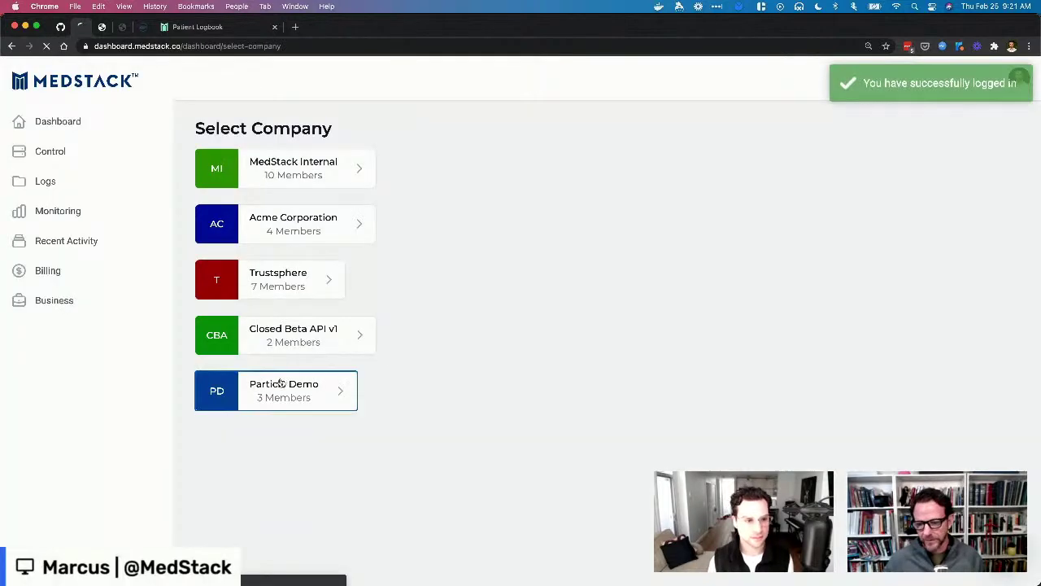
Open the Control page and review the Demo app production cluster's overview
{"action": "left_click", "coordinate": [82, 154]}
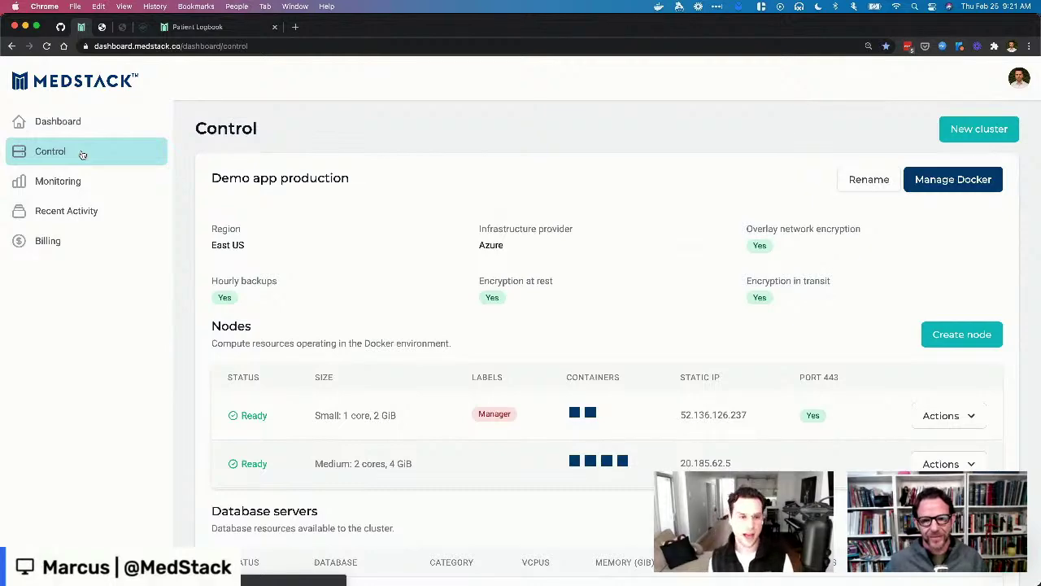
{"action": "scroll", "coordinate": [638, 293], "scroll_direction": "down", "scroll_amount": 1}
{"action": "scroll", "coordinate": [638, 293], "scroll_direction": "up", "scroll_amount": 1}
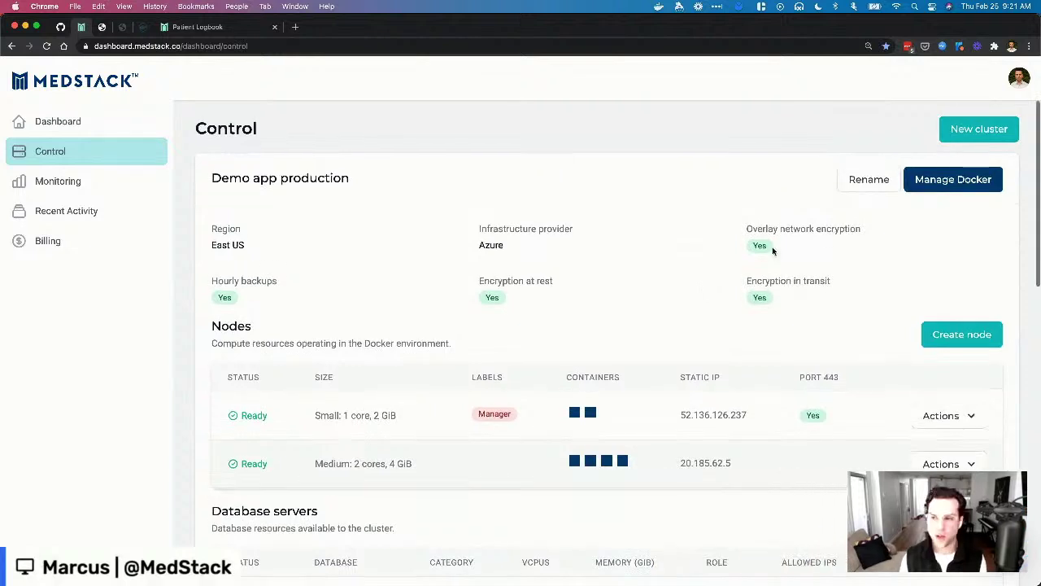
Review the label and region options for a new cluster, and return to the cluster list without creating one
{"action": "left_click", "coordinate": [963, 131]}
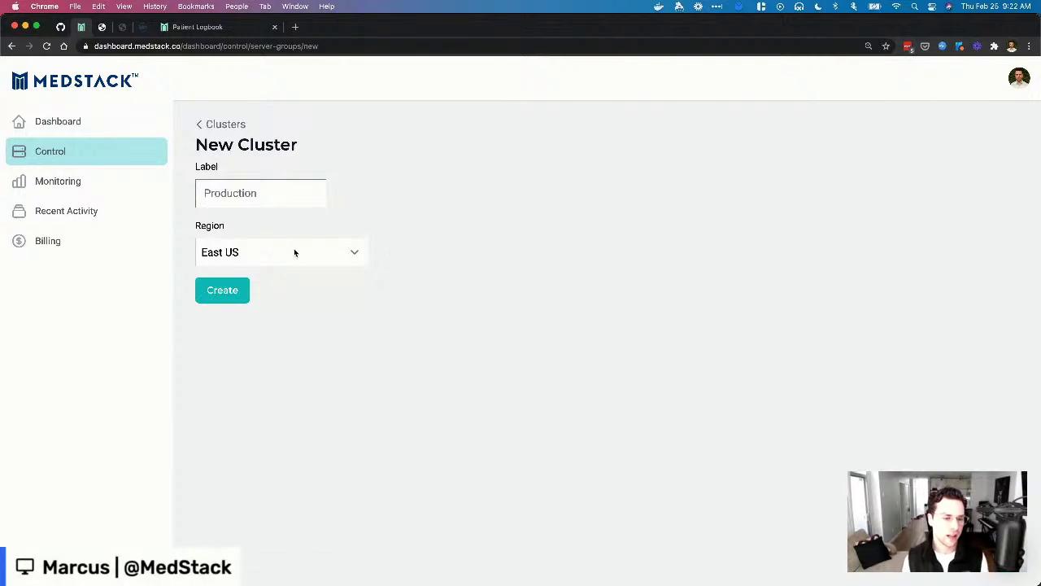
{"action": "left_click", "coordinate": [294, 251]}
{"action": "left_click", "coordinate": [296, 253]}
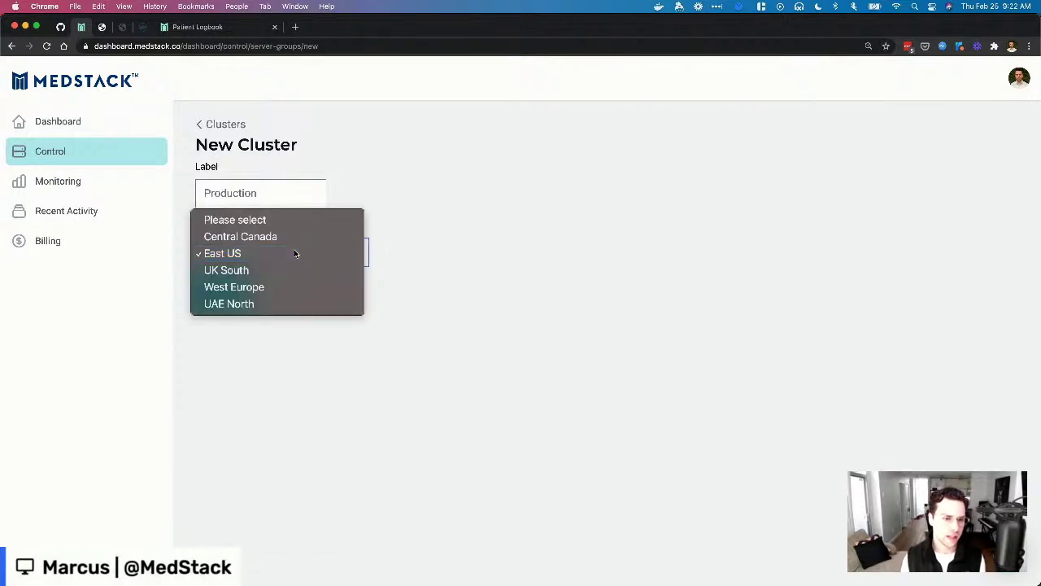
{"action": "left_click", "coordinate": [233, 192]}
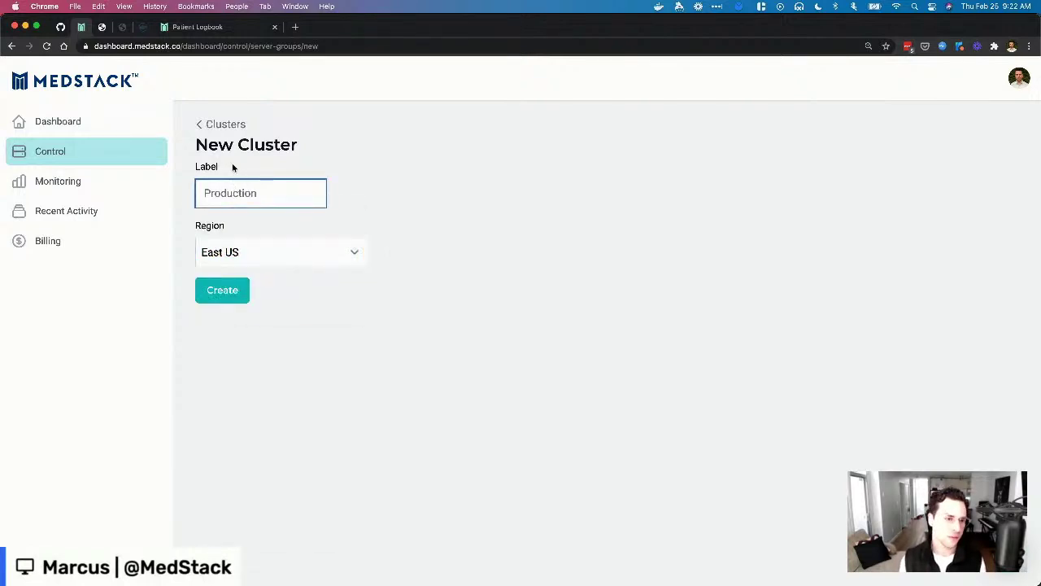
{"action": "left_click", "coordinate": [229, 126]}
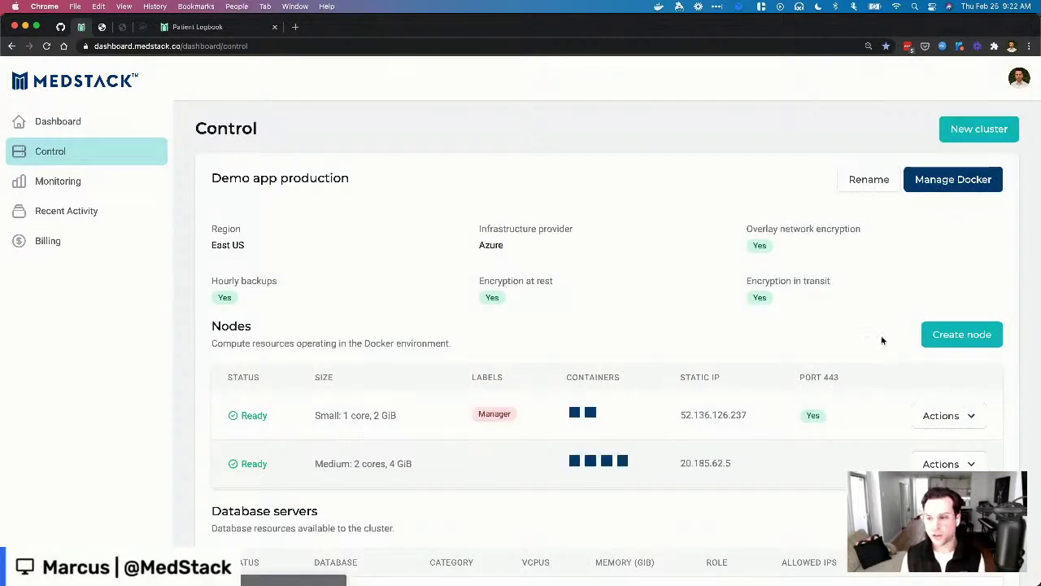
Review the size options for a new node in the Demo app production cluster, and return without creating it
{"action": "scroll", "coordinate": [881, 339], "scroll_direction": "down", "scroll_amount": 2}
{"action": "scroll", "coordinate": [818, 305], "scroll_direction": "down", "scroll_amount": 1}
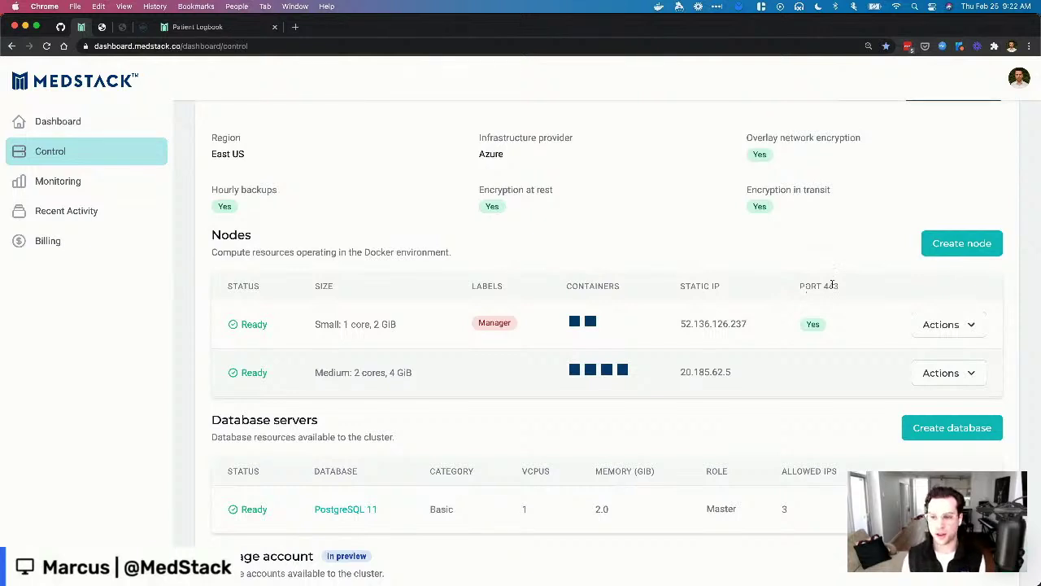
{"action": "scroll", "coordinate": [796, 282], "scroll_direction": "down", "scroll_amount": 1}
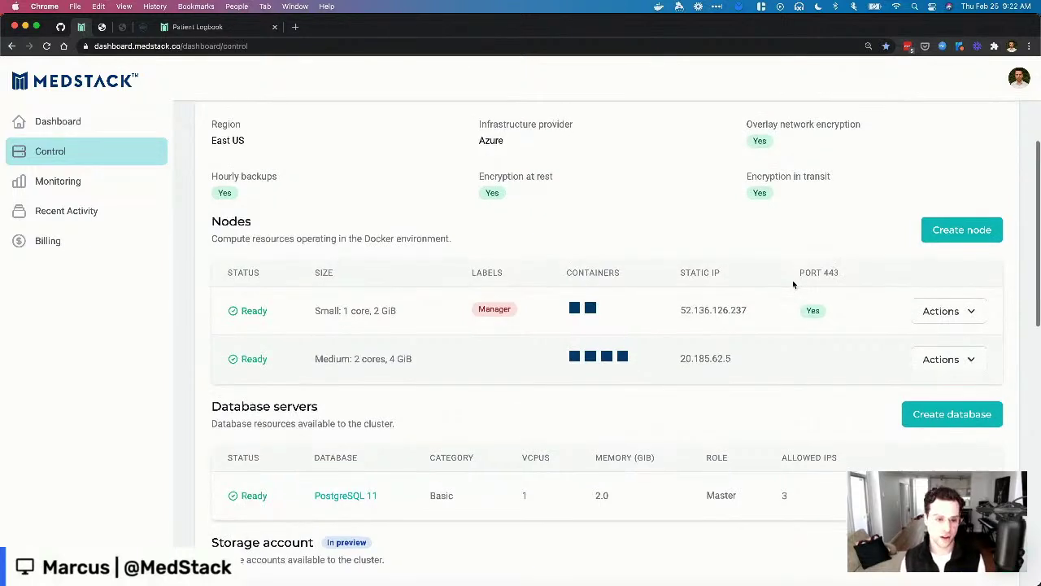
{"action": "left_click", "coordinate": [947, 237]}
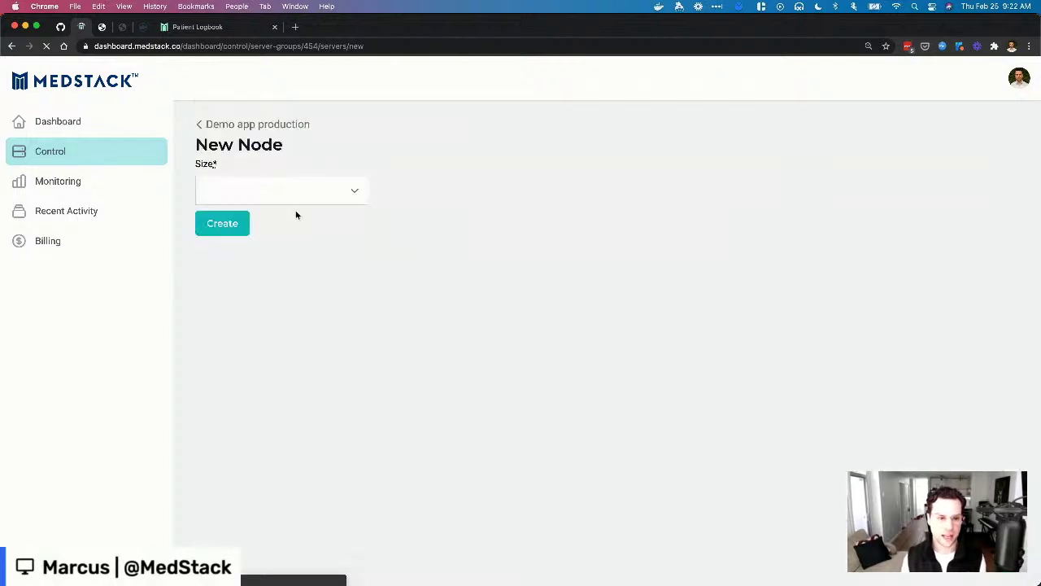
{"action": "left_click", "coordinate": [297, 196]}
{"action": "left_click", "coordinate": [298, 208]}
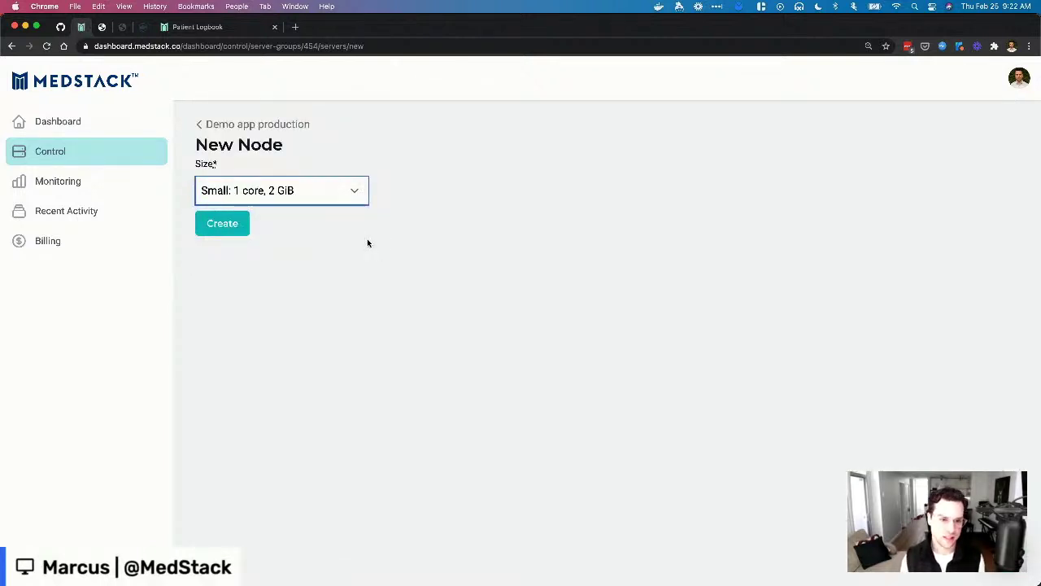
{"action": "left_click", "coordinate": [239, 124]}
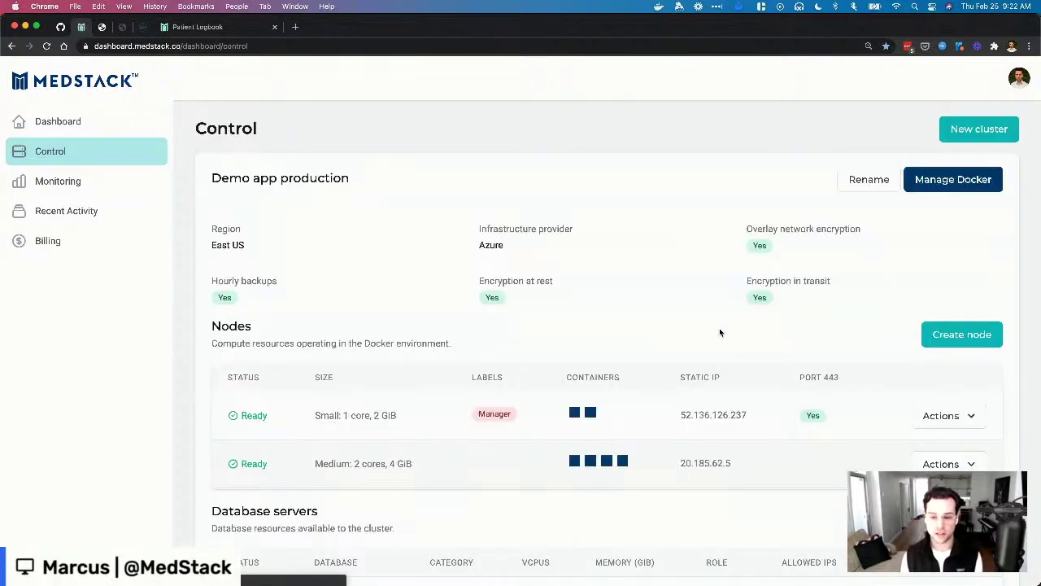
Examine the cluster's nodes, the images of the containers running on them, and its database servers
{"action": "scroll", "coordinate": [720, 332], "scroll_direction": "down", "scroll_amount": 1}
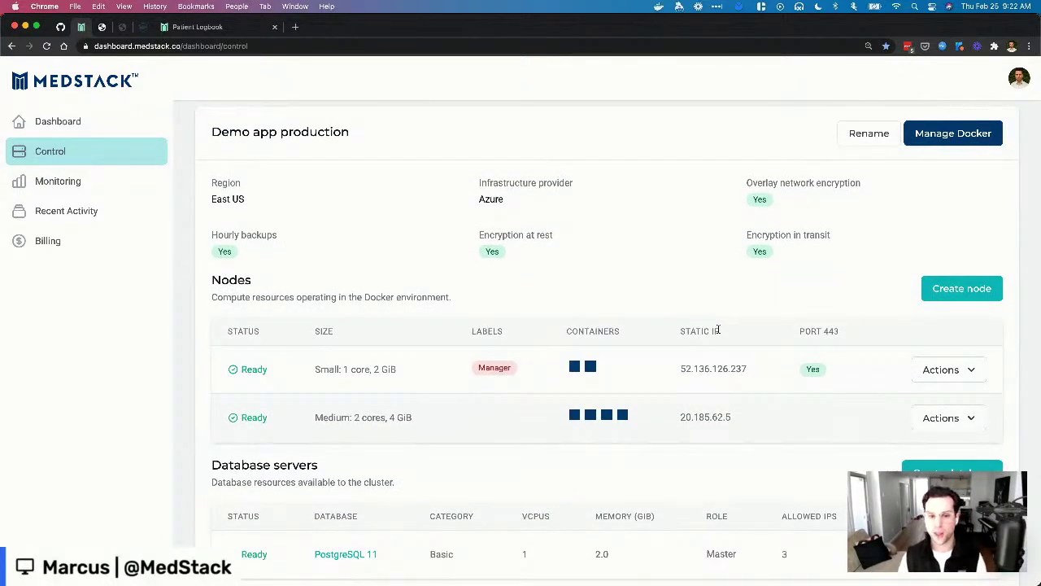
{"action": "scroll", "coordinate": [718, 330], "scroll_direction": "down", "scroll_amount": 1}
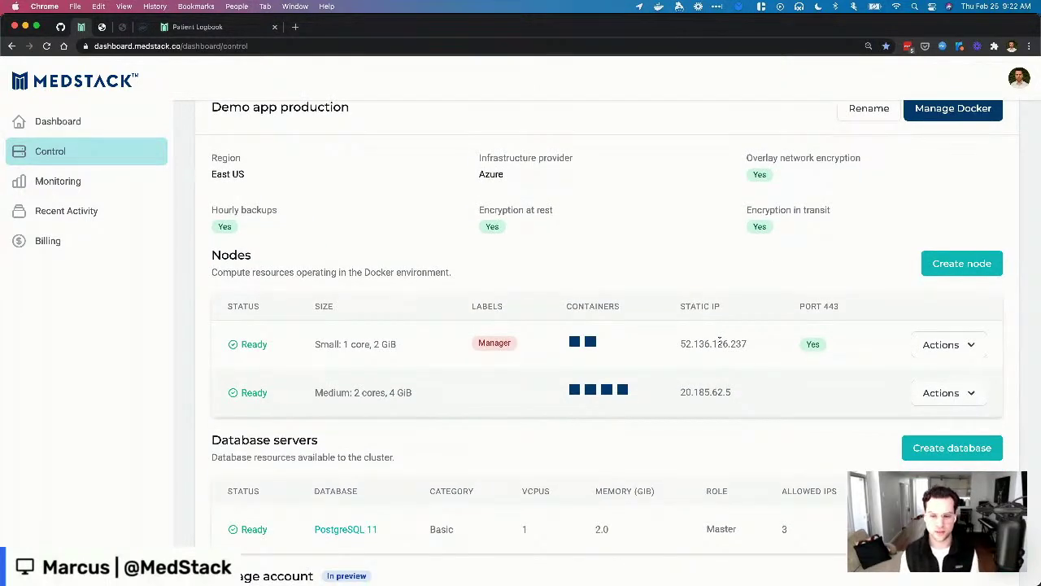
{"action": "scroll", "coordinate": [689, 338], "scroll_direction": "down", "scroll_amount": 1}
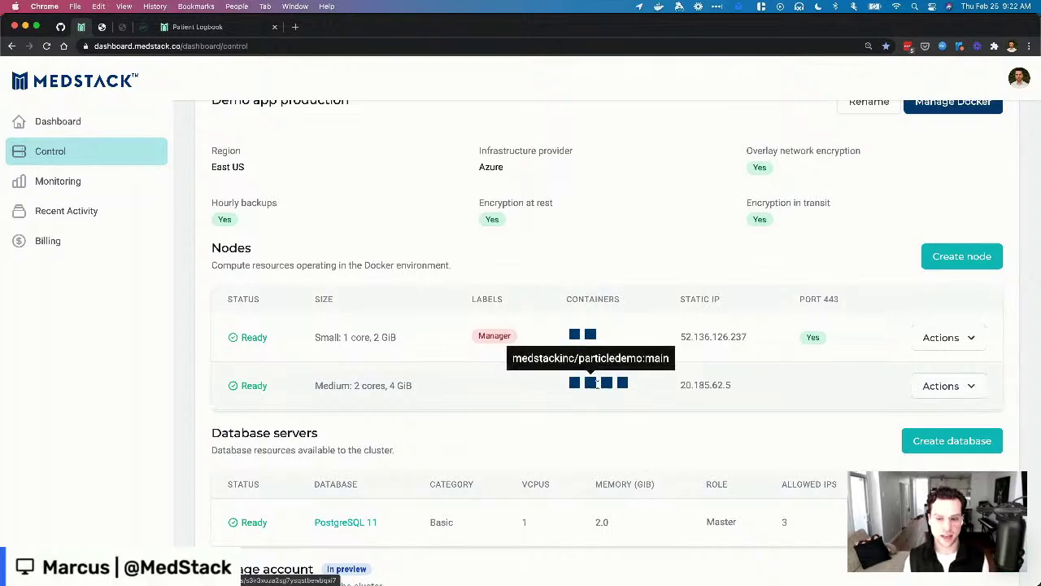
{"action": "mouse_move", "coordinate": [623, 386]}
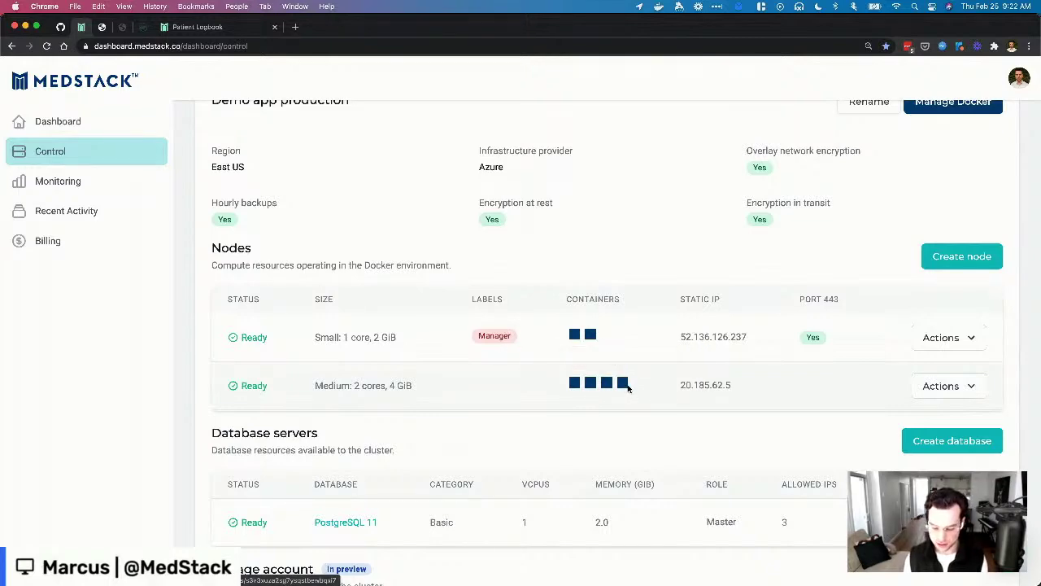
{"action": "scroll", "coordinate": [627, 388], "scroll_direction": "down", "scroll_amount": 1}
{"action": "scroll", "coordinate": [627, 388], "scroll_direction": "up", "scroll_amount": 2}
{"action": "scroll", "coordinate": [627, 388], "scroll_direction": "up", "scroll_amount": 2}
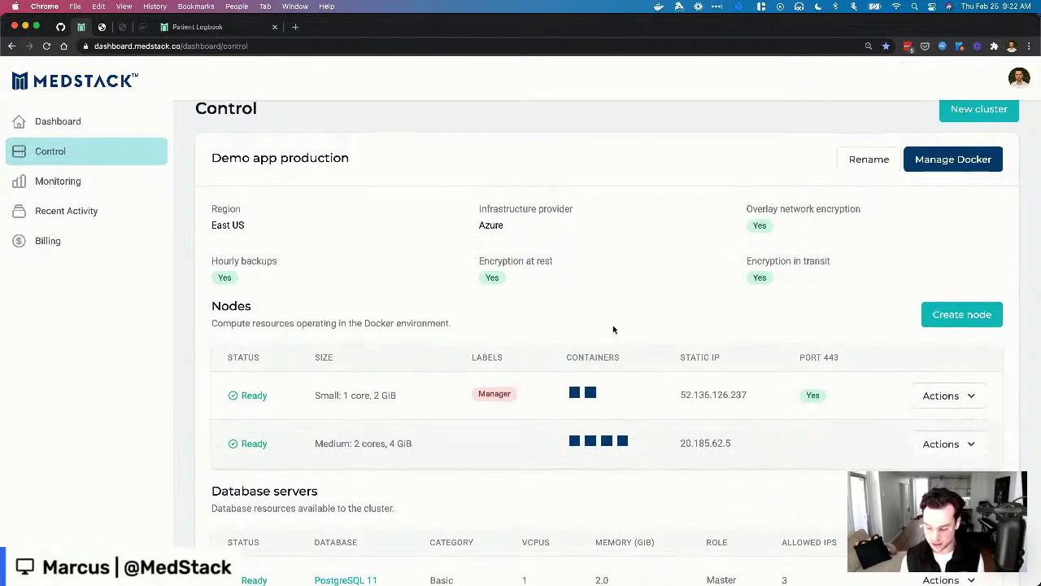
{"action": "scroll", "coordinate": [613, 329], "scroll_direction": "down", "scroll_amount": 1}
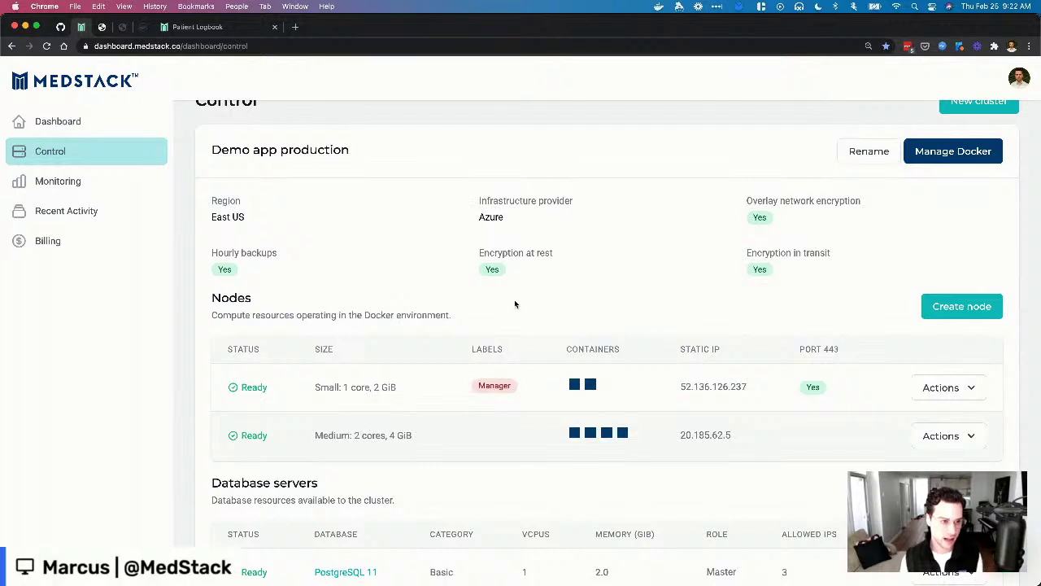
{"action": "scroll", "coordinate": [423, 272], "scroll_direction": "up", "scroll_amount": 3}
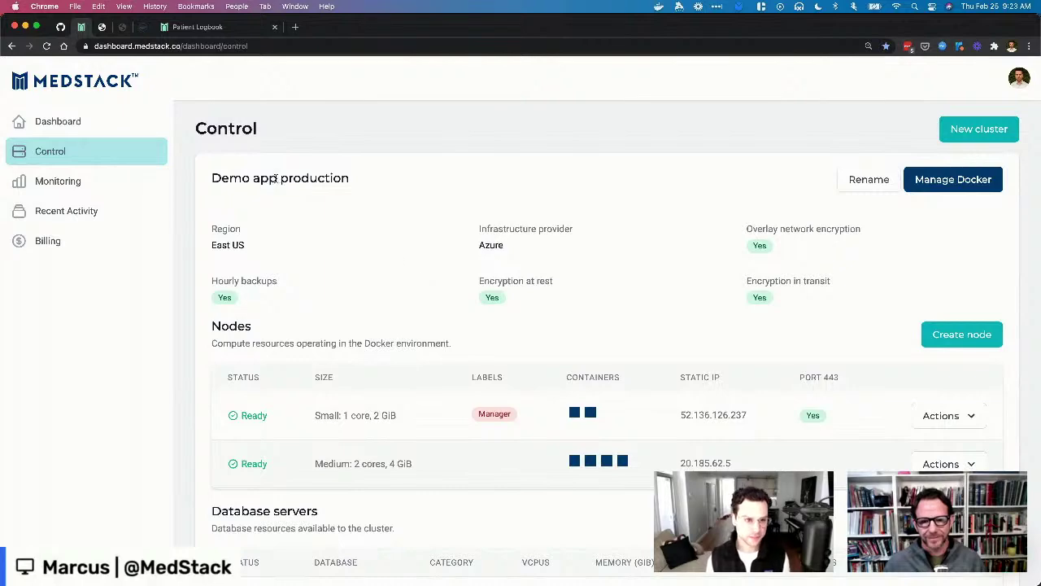
Review the title, metadata and references in the backup.yml policy source in the GitHub compliance repository
{"action": "left_click", "coordinate": [60, 26]}
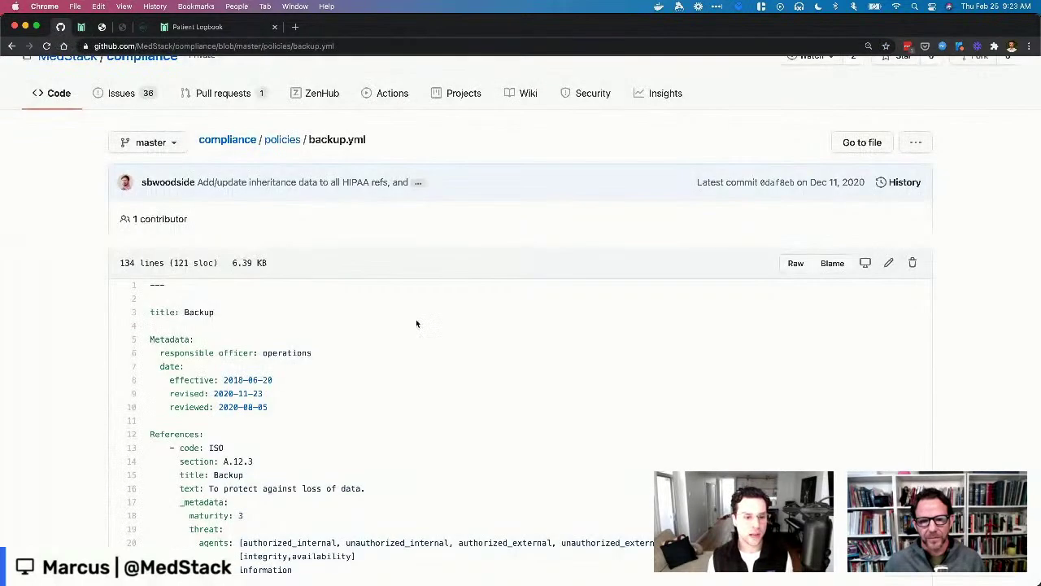
{"action": "scroll", "coordinate": [416, 322], "scroll_direction": "down", "scroll_amount": 2}
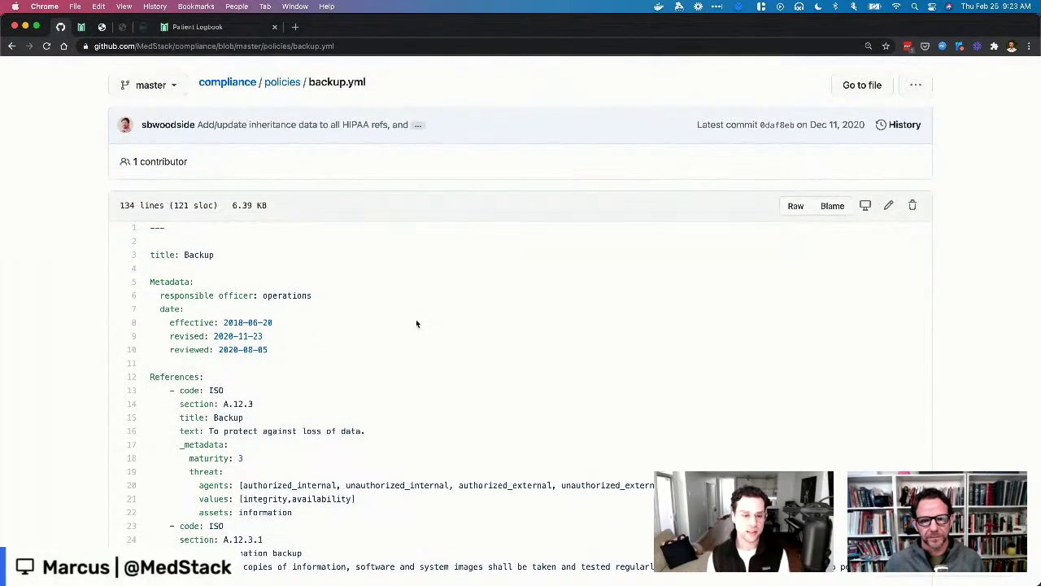
{"action": "scroll", "coordinate": [416, 323], "scroll_direction": "down", "scroll_amount": 1}
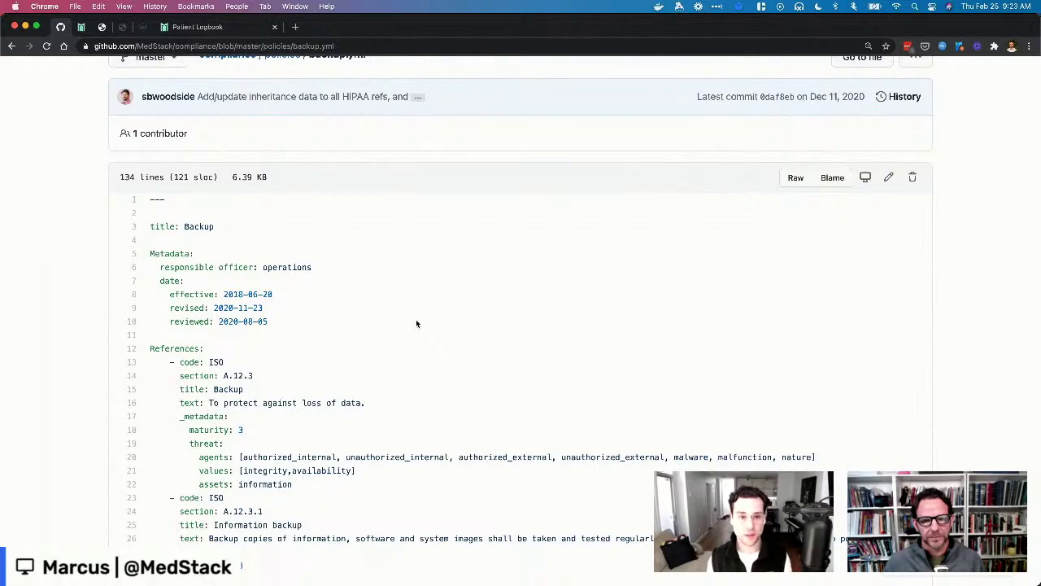
{"action": "scroll", "coordinate": [416, 323], "scroll_direction": "down", "scroll_amount": 2}
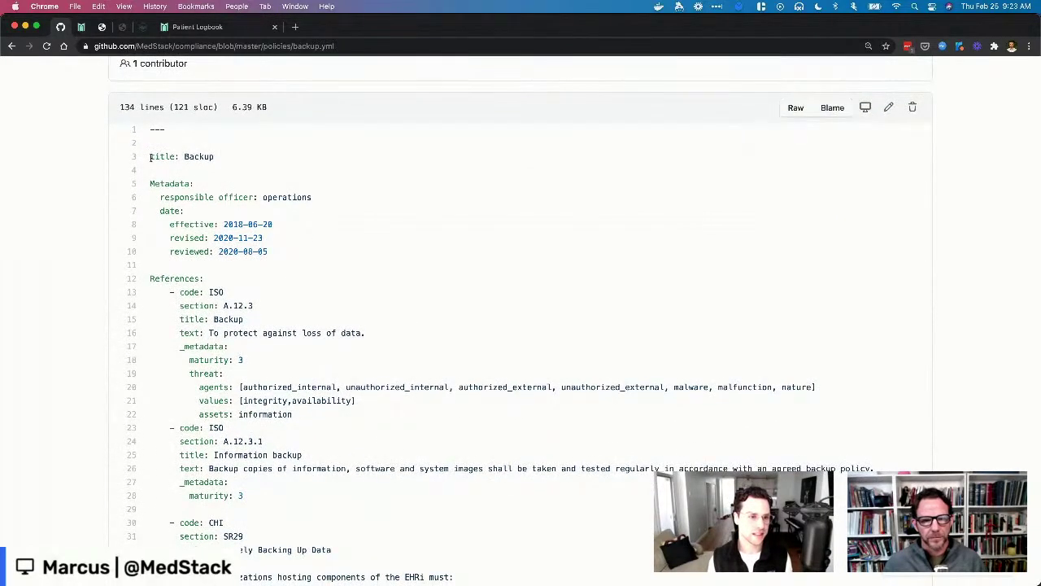
{"action": "left_click_drag", "start_coordinate": [150, 156], "coordinate": [213, 157]}
{"action": "left_click", "coordinate": [213, 159]}
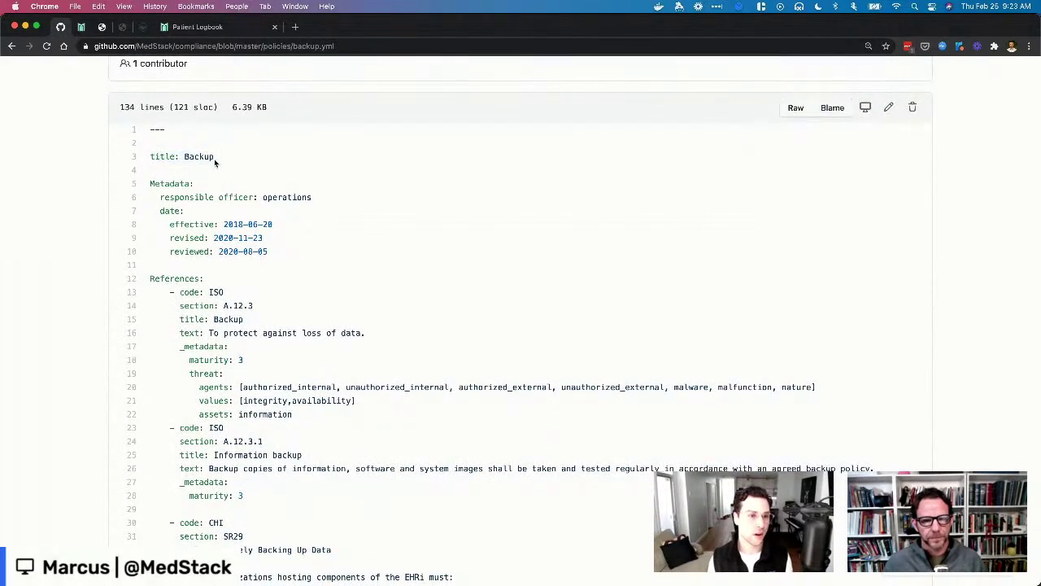
Open MedStack's policies from the MedStack dashboard and look through the ISO 27001 policy index
{"action": "left_click", "coordinate": [81, 27]}
{"action": "left_click", "coordinate": [94, 130]}
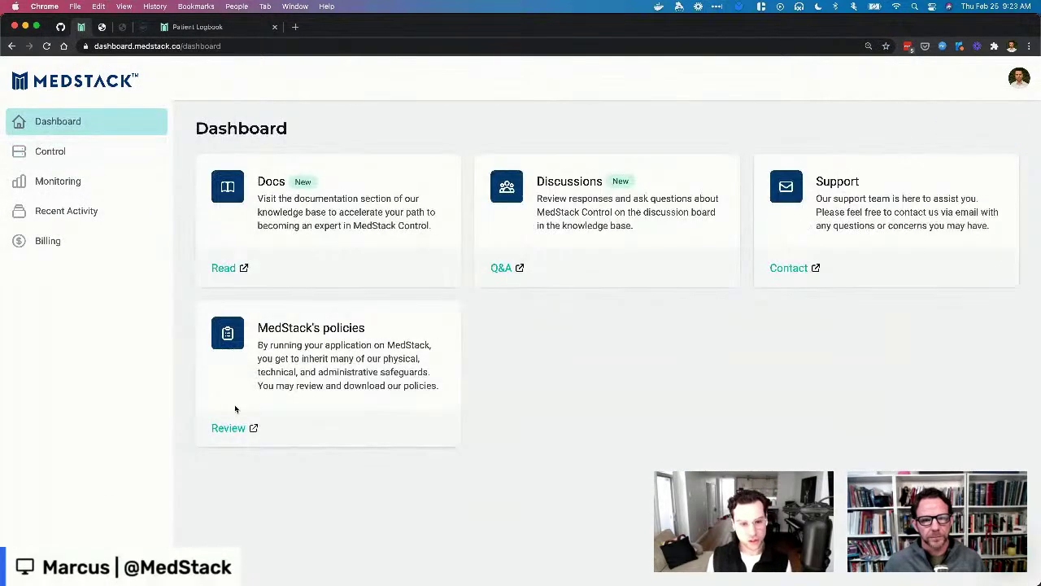
{"action": "left_click", "coordinate": [232, 435]}
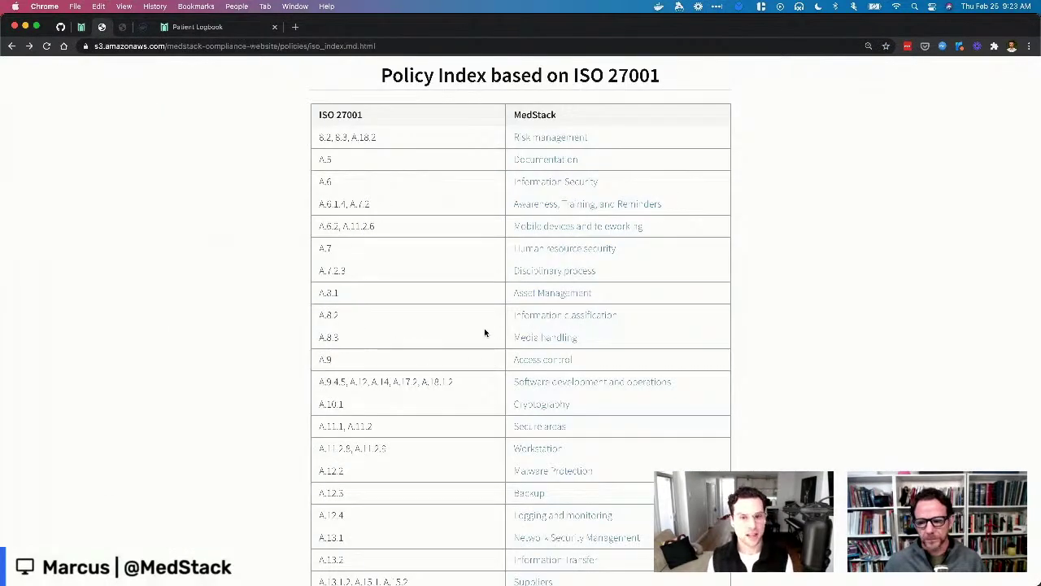
{"action": "scroll", "coordinate": [483, 309], "scroll_direction": "up", "scroll_amount": 1}
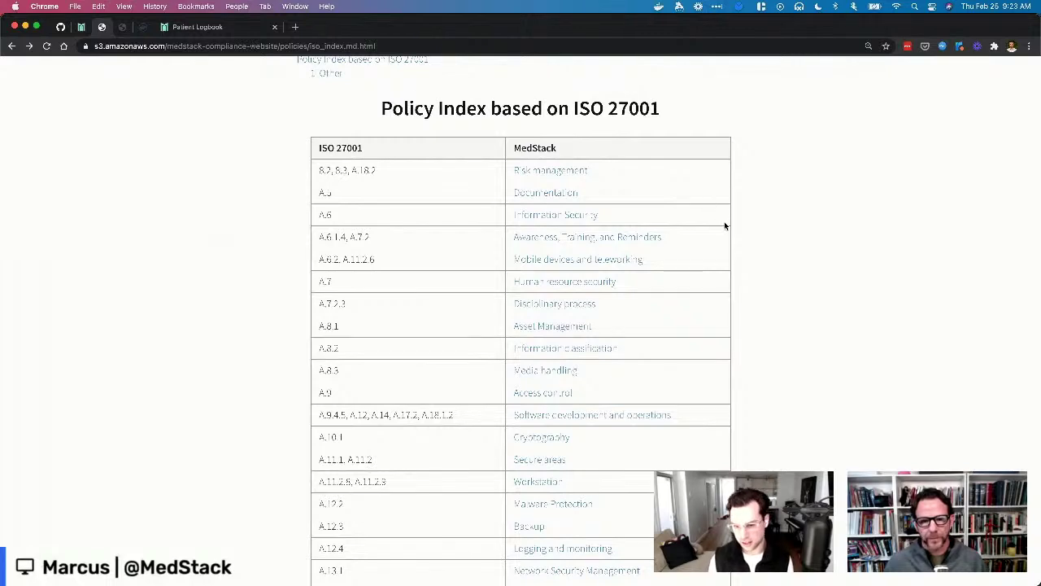
{"action": "scroll", "coordinate": [723, 221], "scroll_direction": "down", "scroll_amount": 1}
{"action": "scroll", "coordinate": [565, 158], "scroll_direction": "down", "scroll_amount": 3}
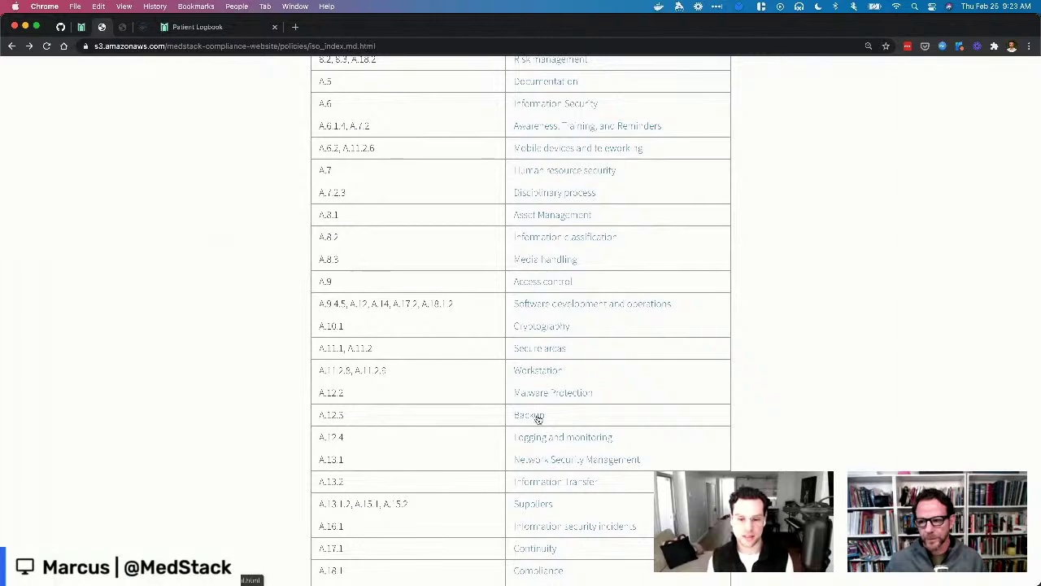
Open the Backup policy from the index and read its metadata and its section on creating and maintaining integrous backups
{"action": "left_click", "coordinate": [531, 416]}
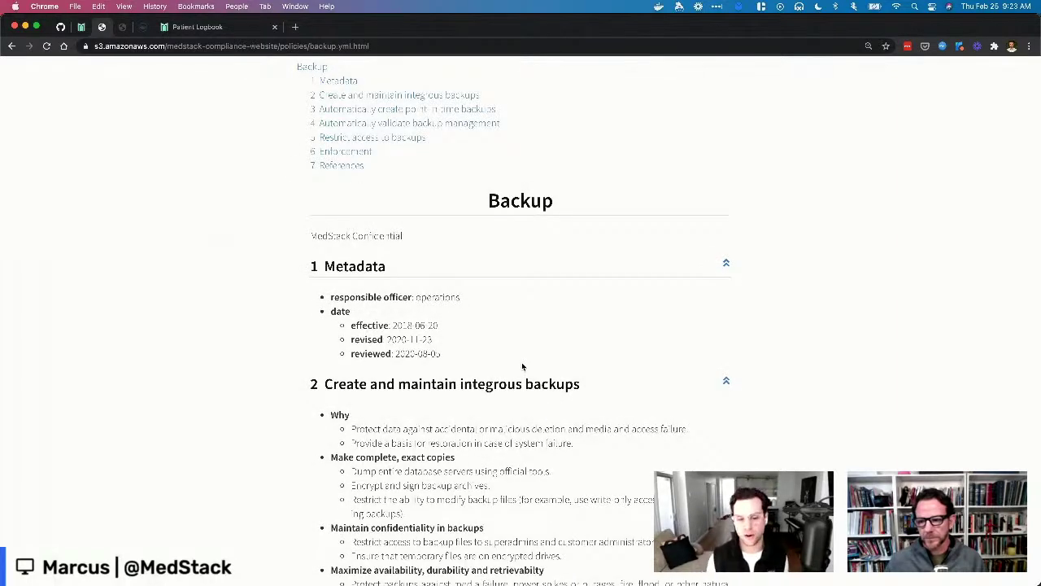
{"action": "scroll", "coordinate": [522, 367], "scroll_direction": "down", "scroll_amount": 2}
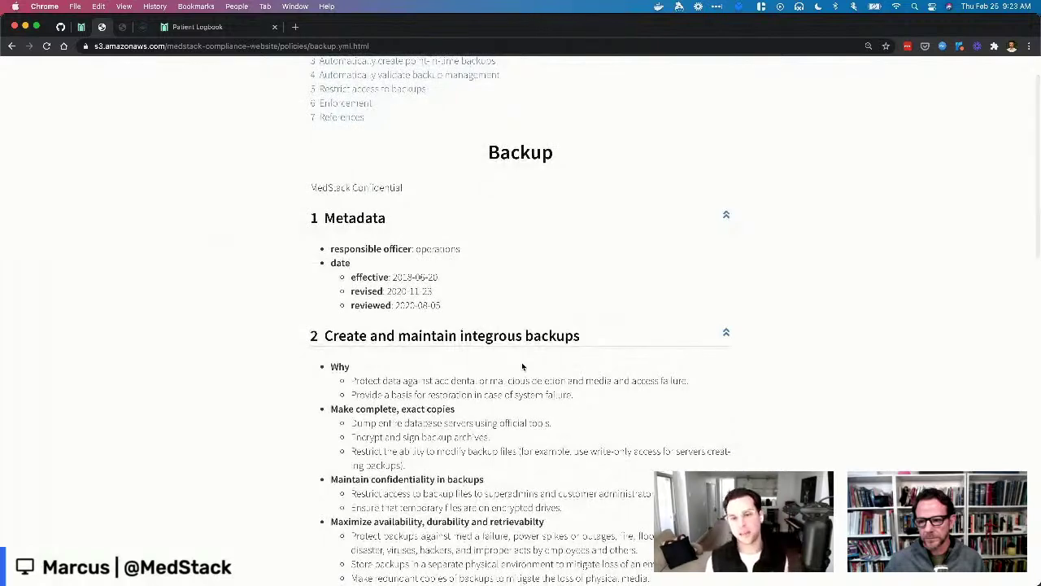
{"action": "scroll", "coordinate": [522, 365], "scroll_direction": "down", "scroll_amount": 1}
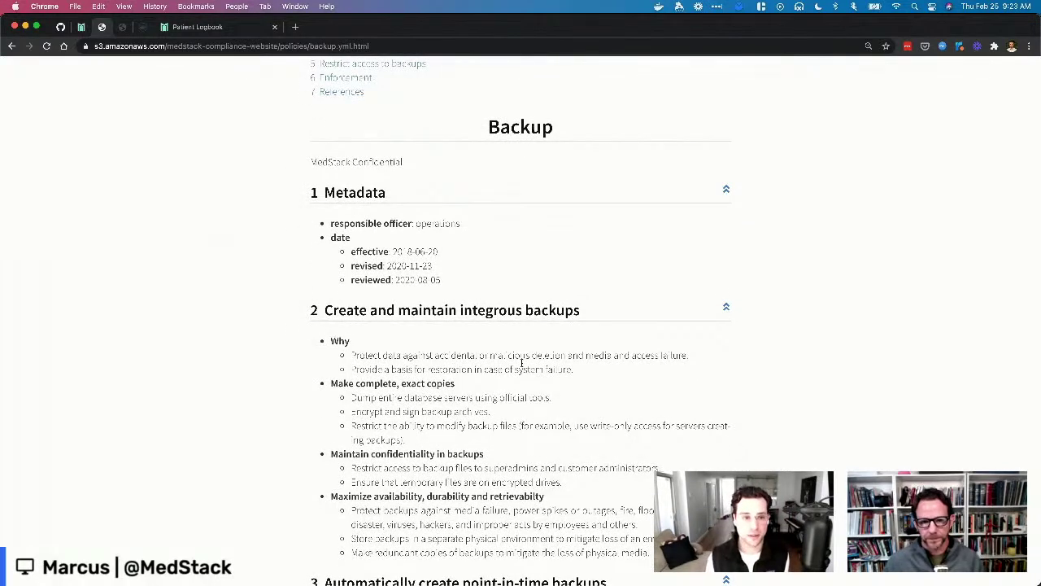
Compare the backup policy source with the Control page, and view both beside the published policy in policies-control-code.png
{"action": "key", "text": "super+1"}
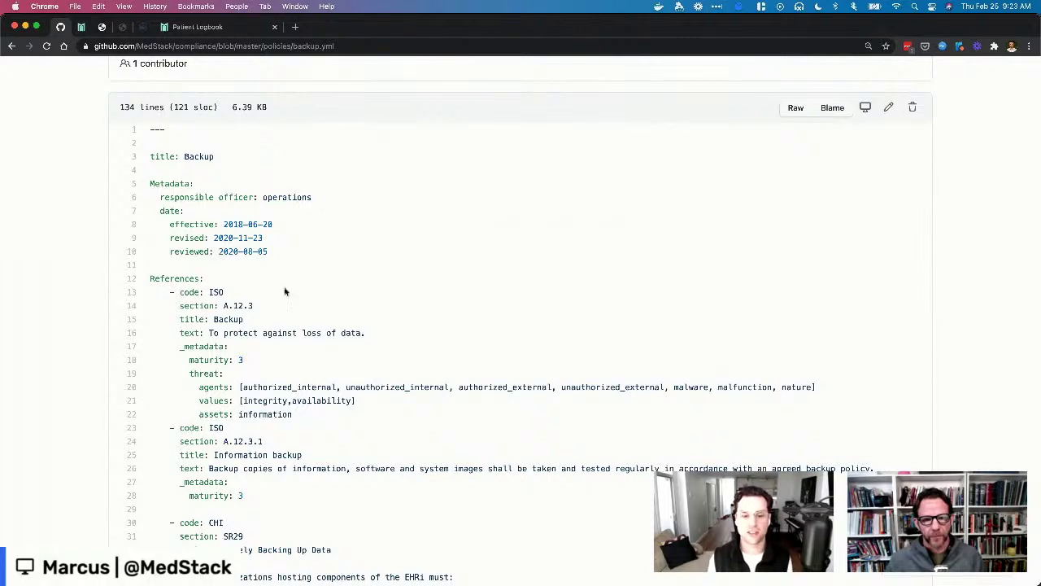
{"action": "key", "text": "super+2"}
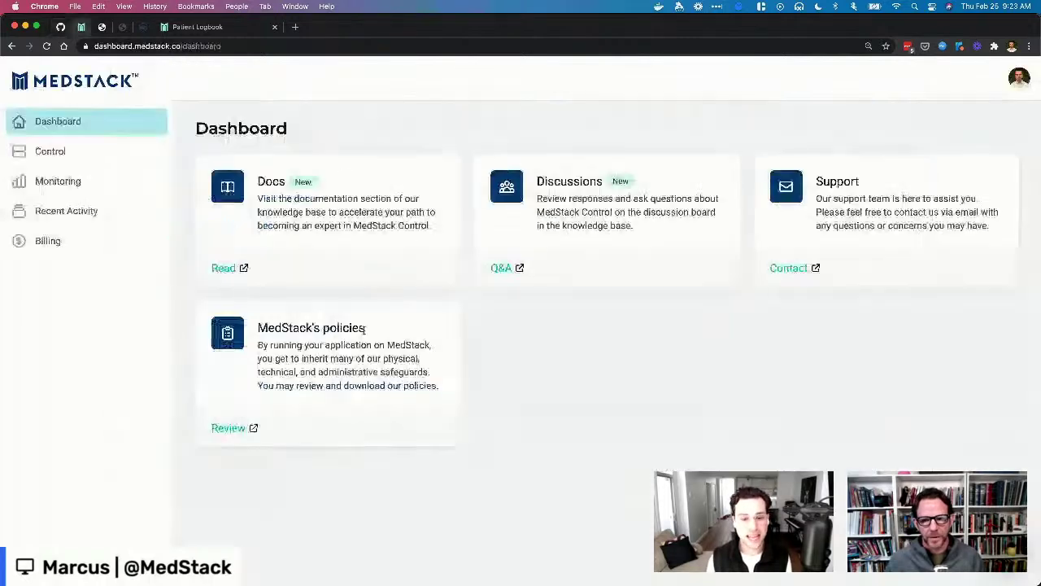
{"action": "left_click", "coordinate": [89, 151]}
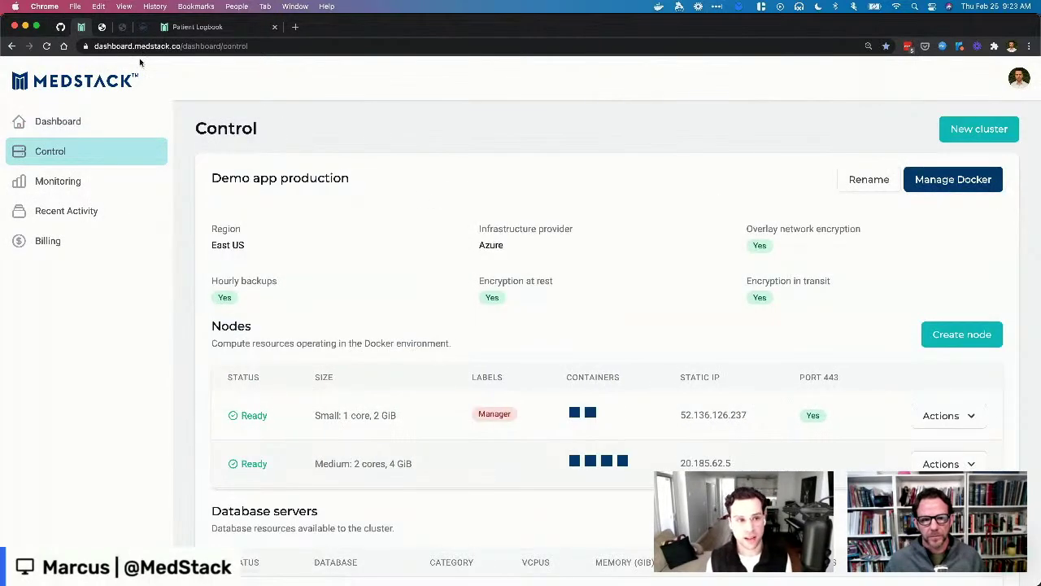
{"action": "key", "text": "super+4"}
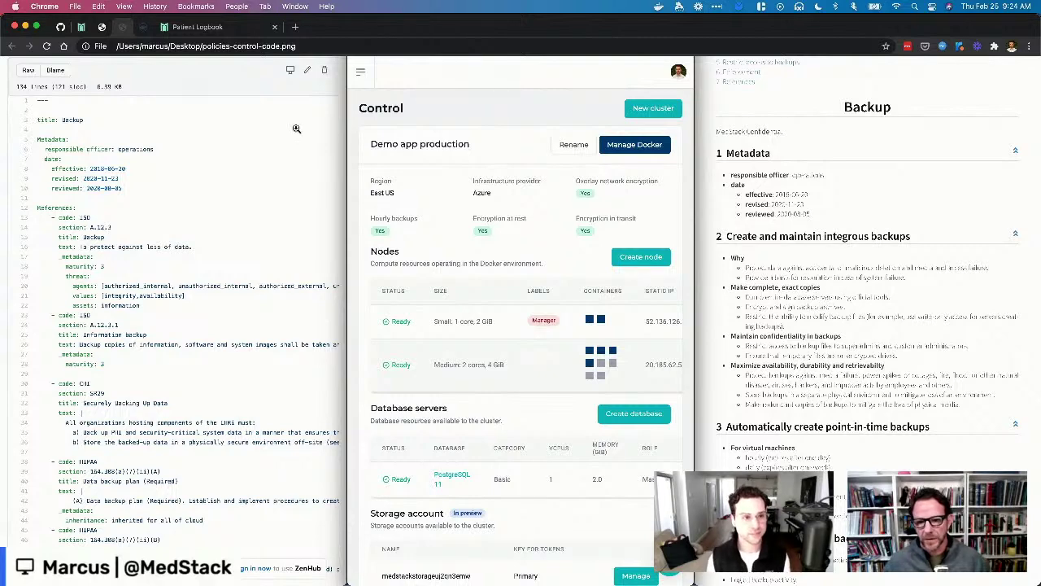
Revisit the MedStack dashboard overview and view the policies-control-code.png comparison again
{"action": "left_click", "coordinate": [81, 27]}
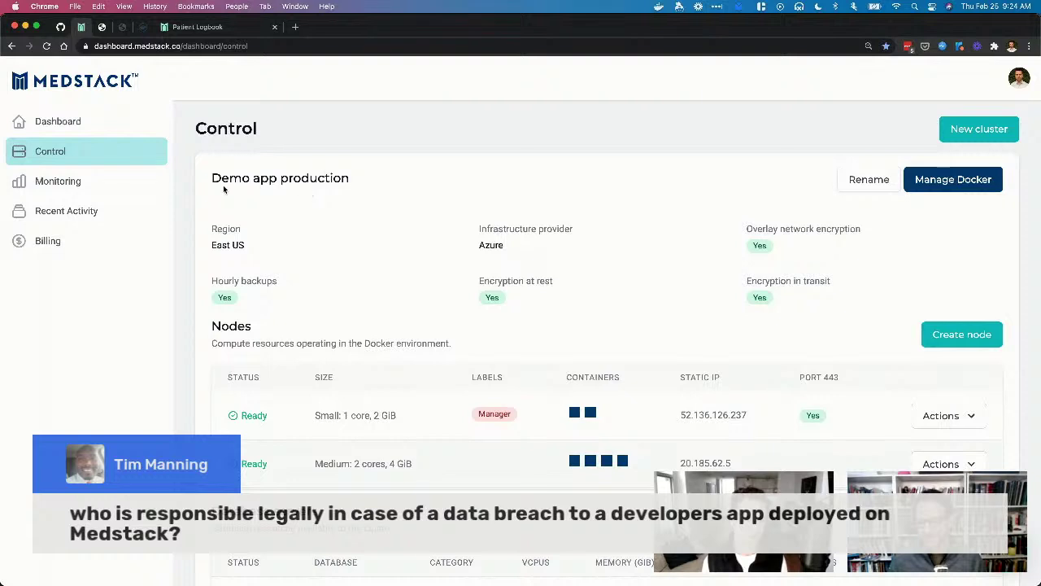
{"action": "left_click", "coordinate": [131, 135]}
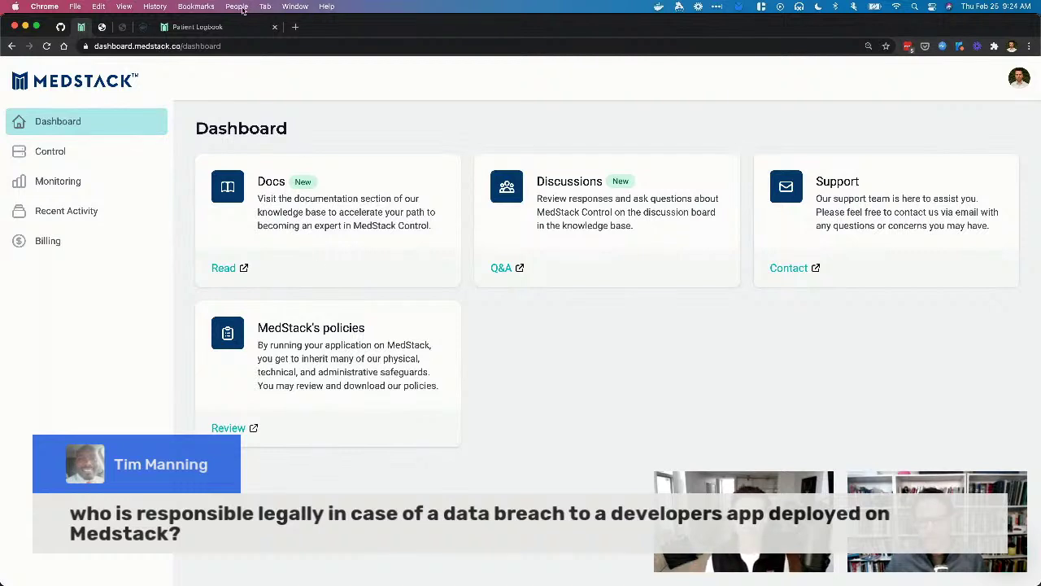
{"action": "left_click", "coordinate": [123, 29]}
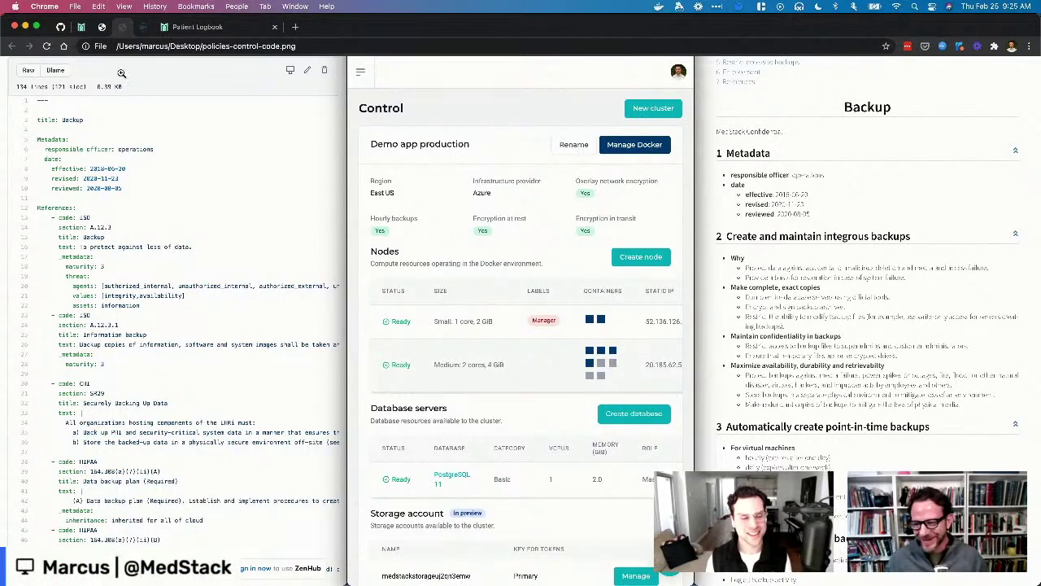
Open MedStack's Control page and check the image of the first container on the Demo app production cluster's manager node
{"action": "left_click", "coordinate": [82, 28]}
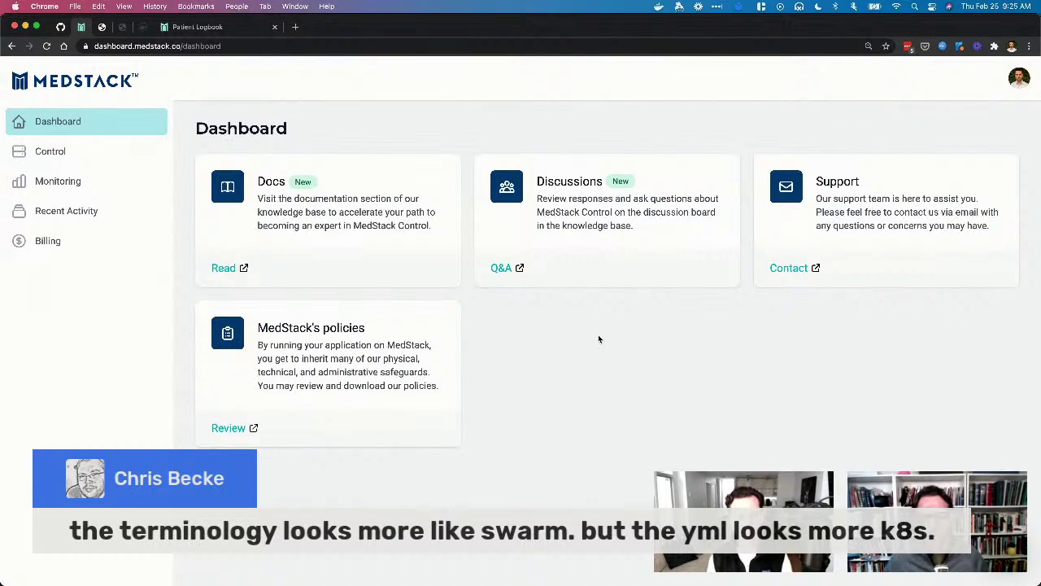
{"action": "left_click", "coordinate": [49, 151]}
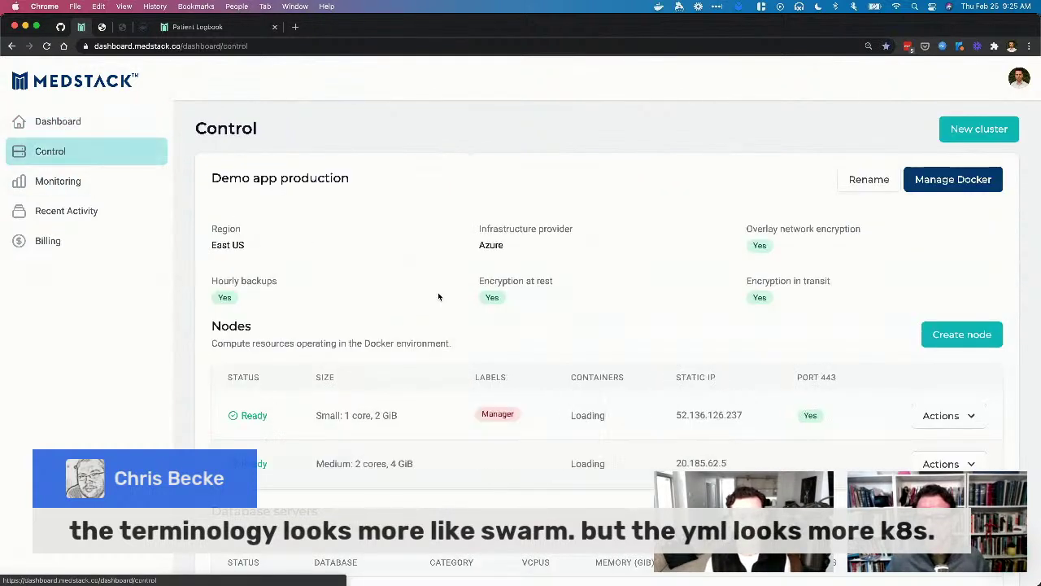
{"action": "scroll", "coordinate": [570, 350], "scroll_direction": "down", "scroll_amount": 1}
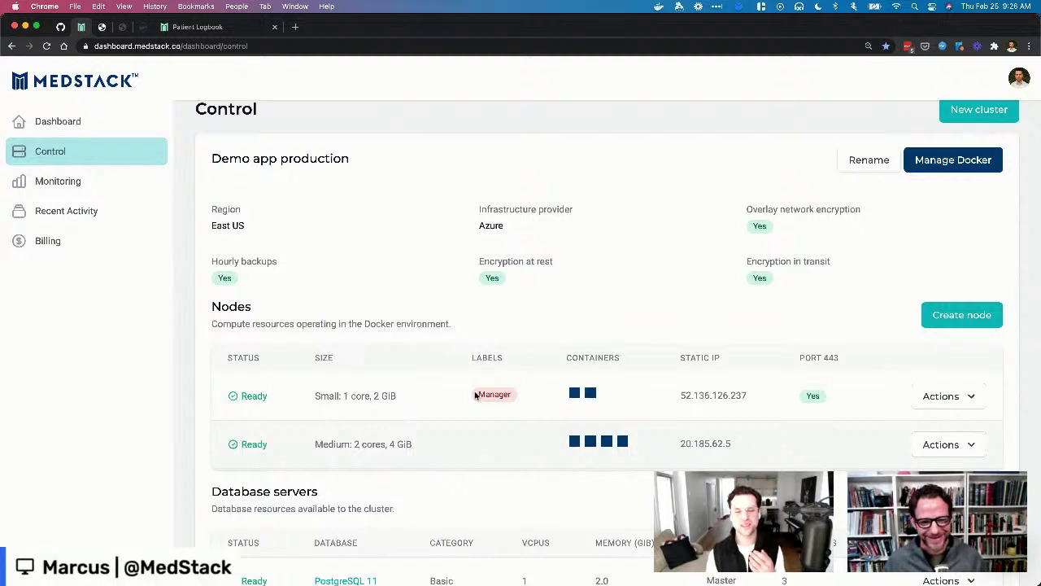
{"action": "mouse_move", "coordinate": [578, 397]}
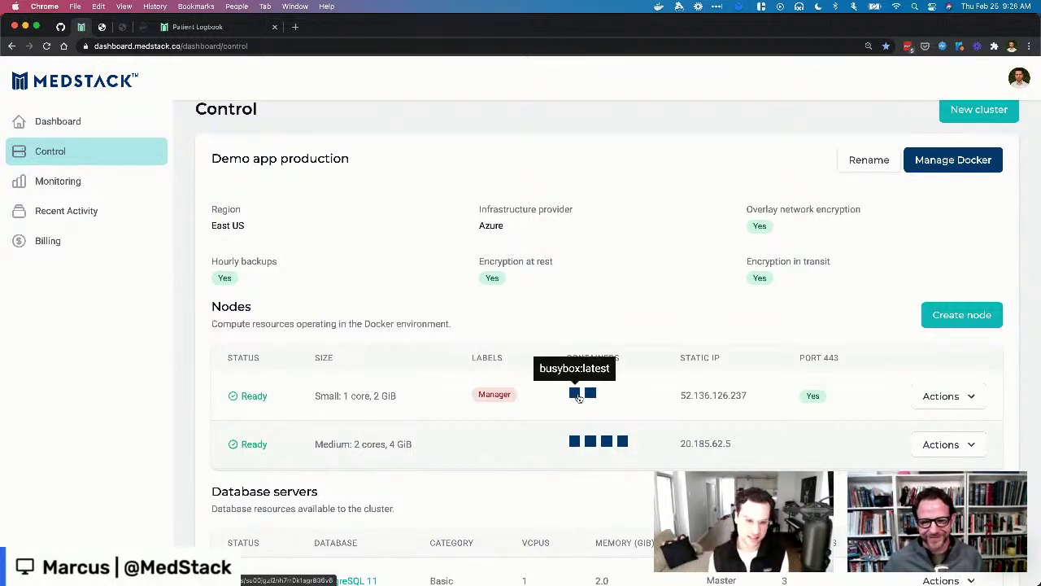
{"action": "scroll", "coordinate": [578, 396], "scroll_direction": "up", "scroll_amount": 1}
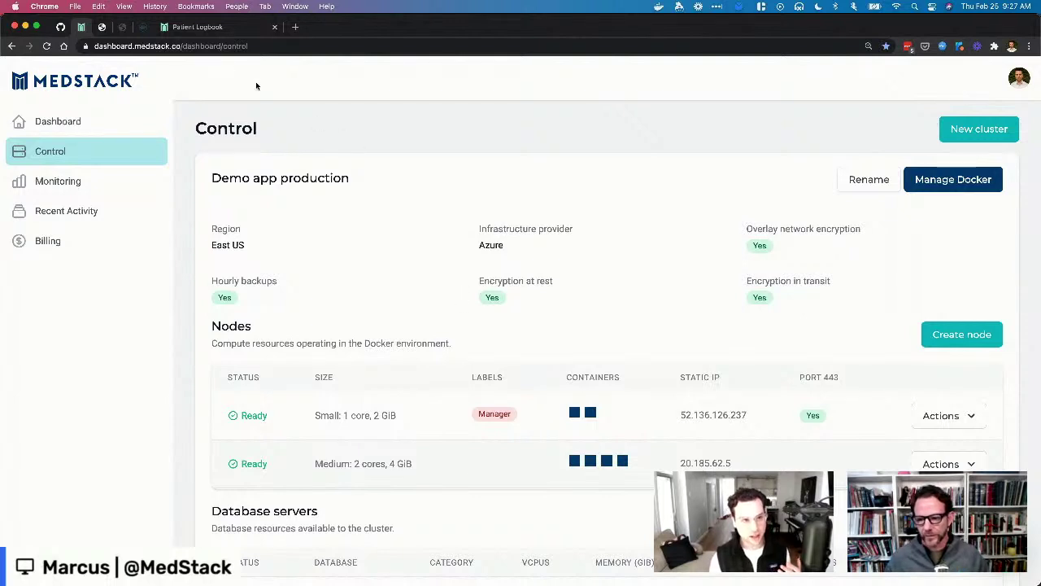
Inspect the network requests that the Patient Logbook makes when the details of the patient with ID 13 are opened
{"action": "left_click", "coordinate": [199, 27]}
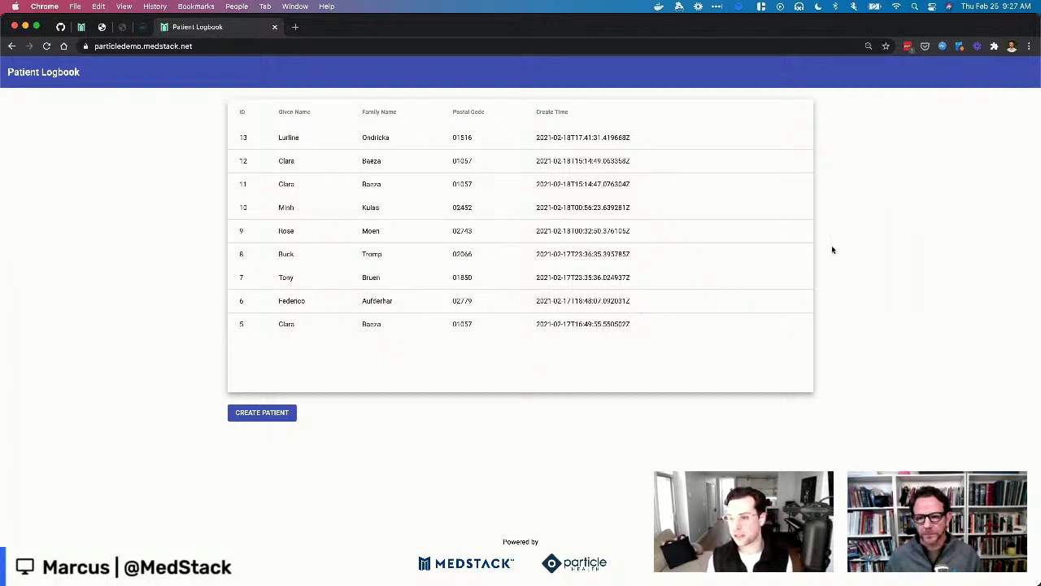
{"action": "right_click", "coordinate": [857, 239]}
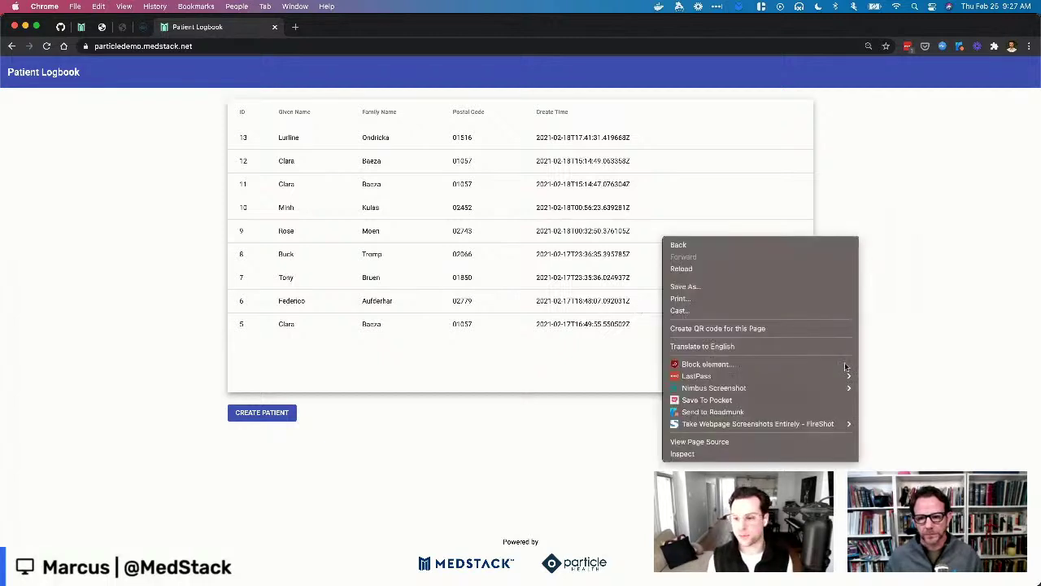
{"action": "left_click", "coordinate": [756, 453]}
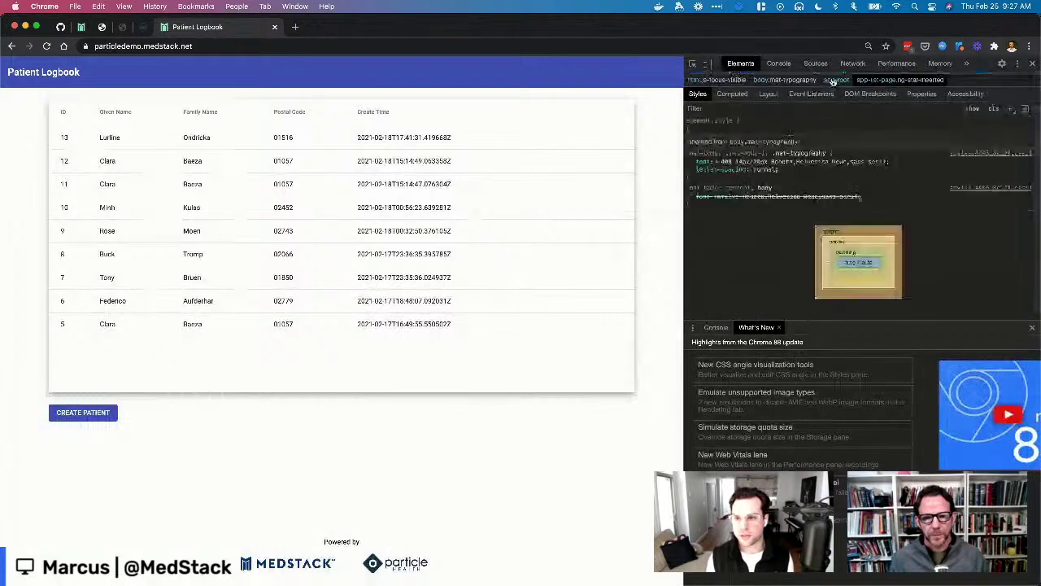
{"action": "left_click", "coordinate": [852, 63]}
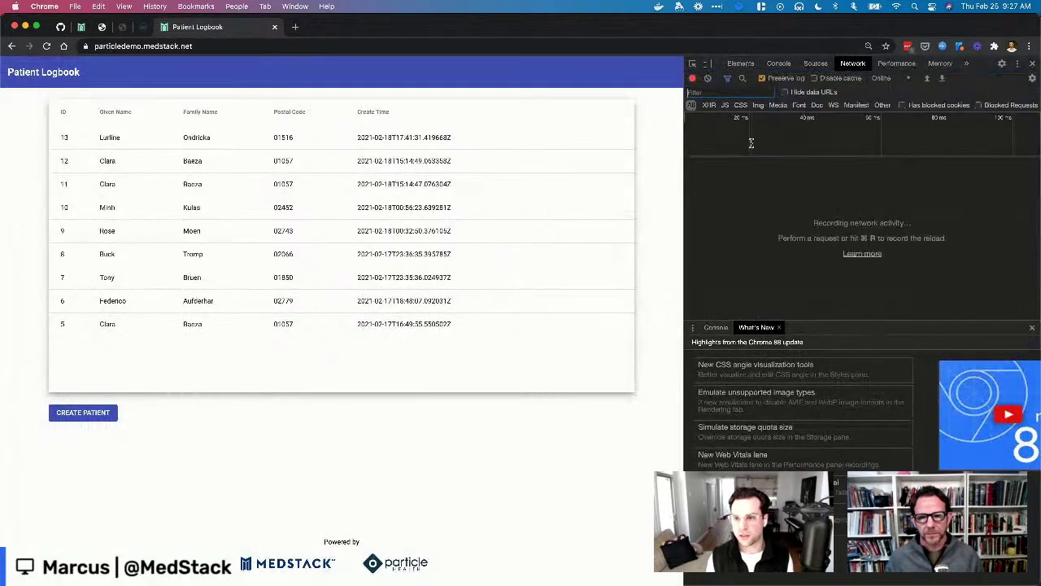
{"action": "left_click", "coordinate": [226, 142]}
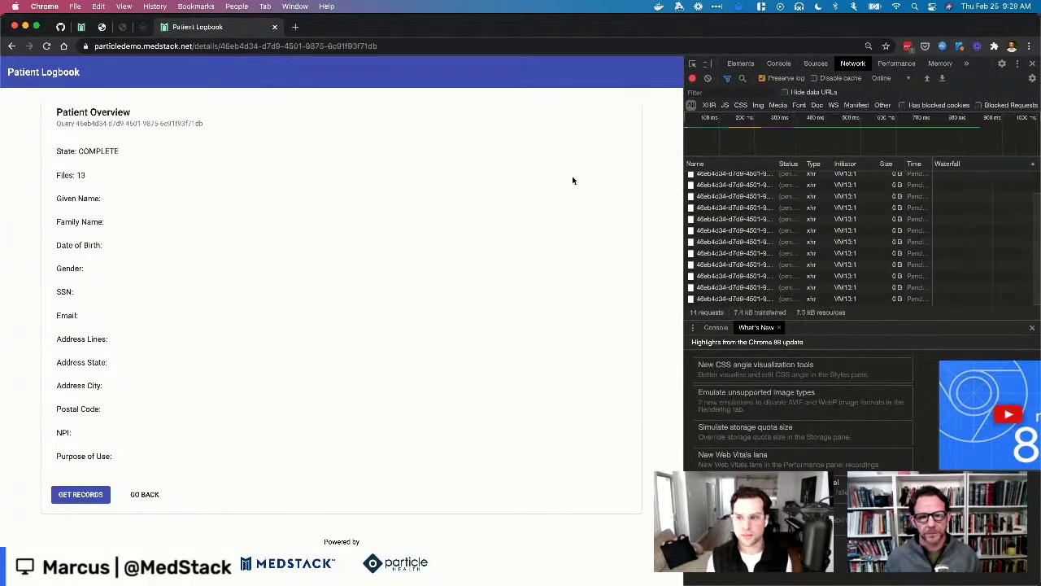
{"action": "mouse_move", "coordinate": [935, 196]}
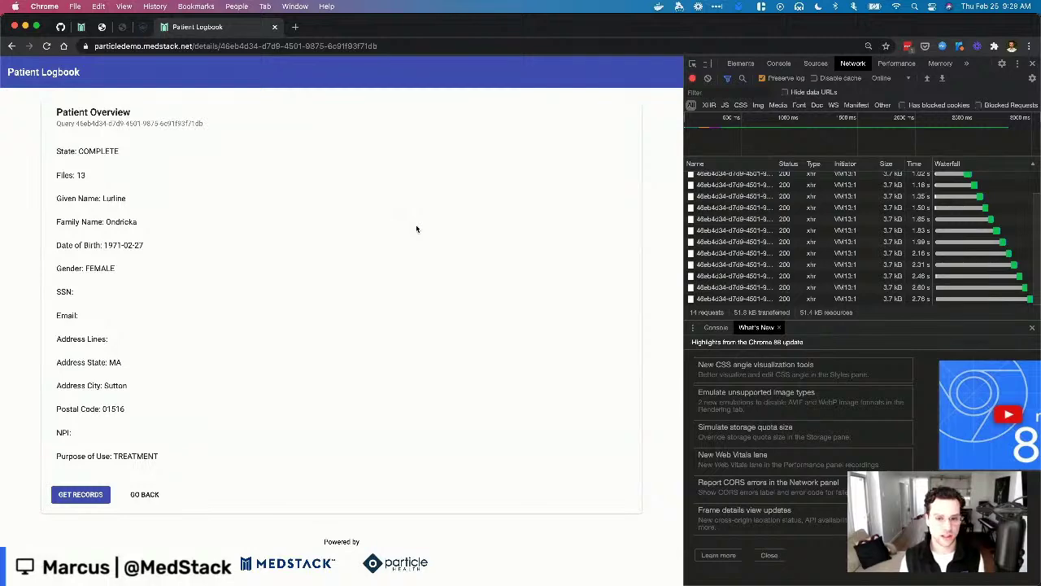
Switch to the Terminal and check out the main branch of the medstack_demo repository with git checkout main
{"action": "key", "text": "ctrl+Up"}
{"action": "left_click", "coordinate": [732, 128]}
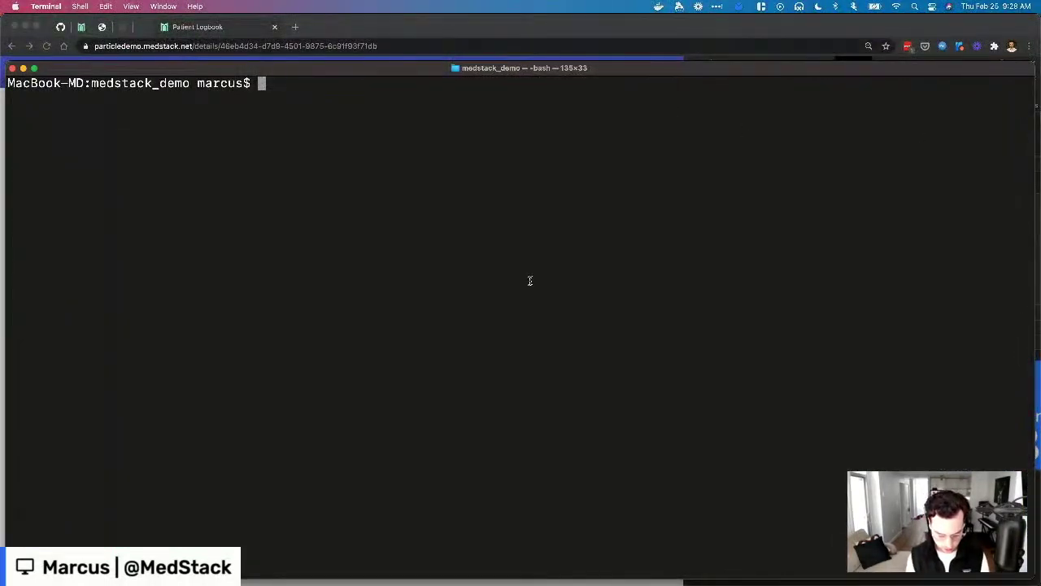
{"action": "type", "text": "git checkout"}
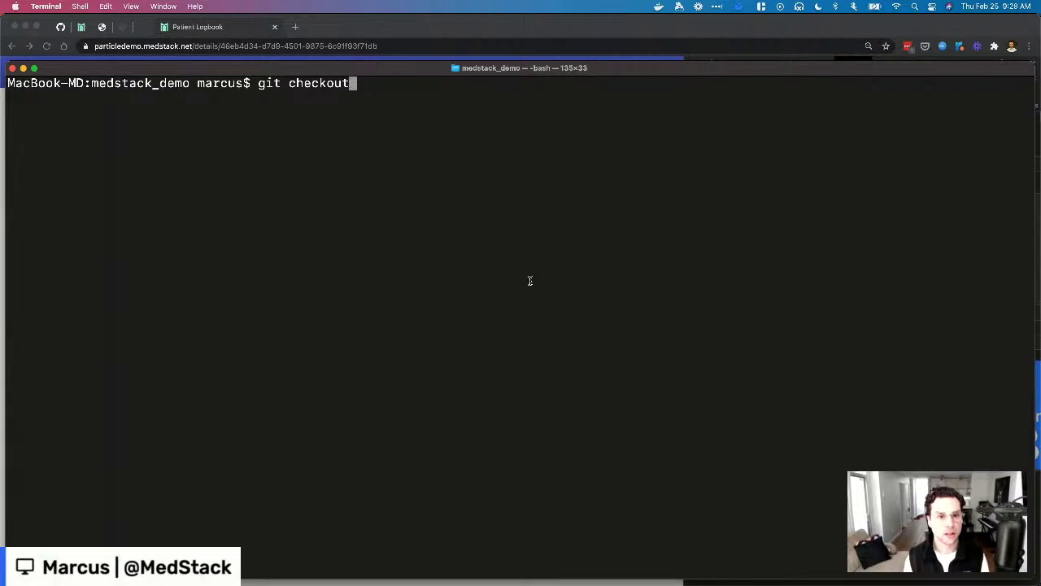
{"action": "type", "text": " main"}
{"action": "key", "text": "Return"}
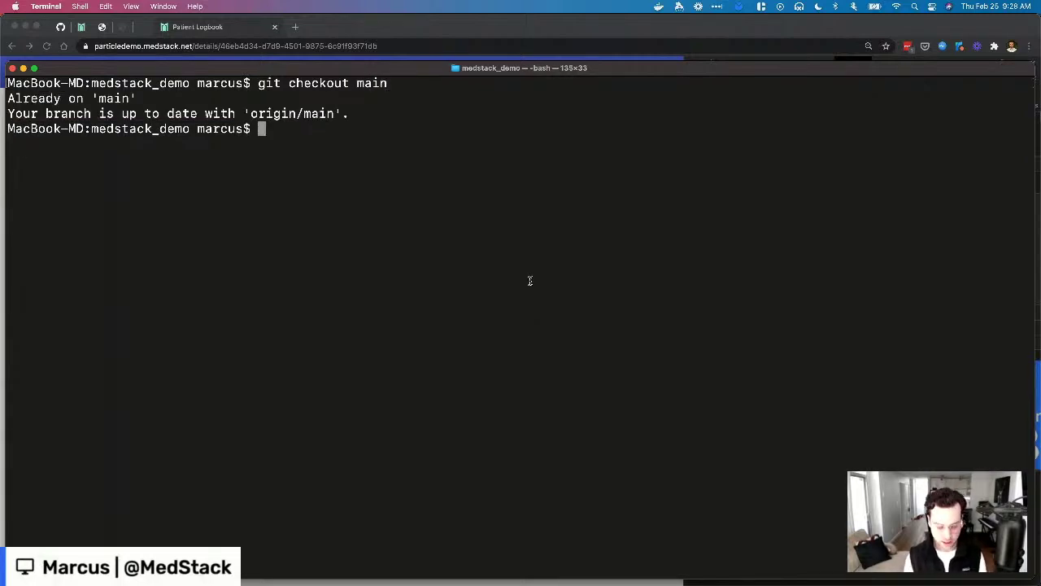
Check out the fix branch of the medstack_demo repository with git checkout fix
{"action": "type", "text": "git checkout"}
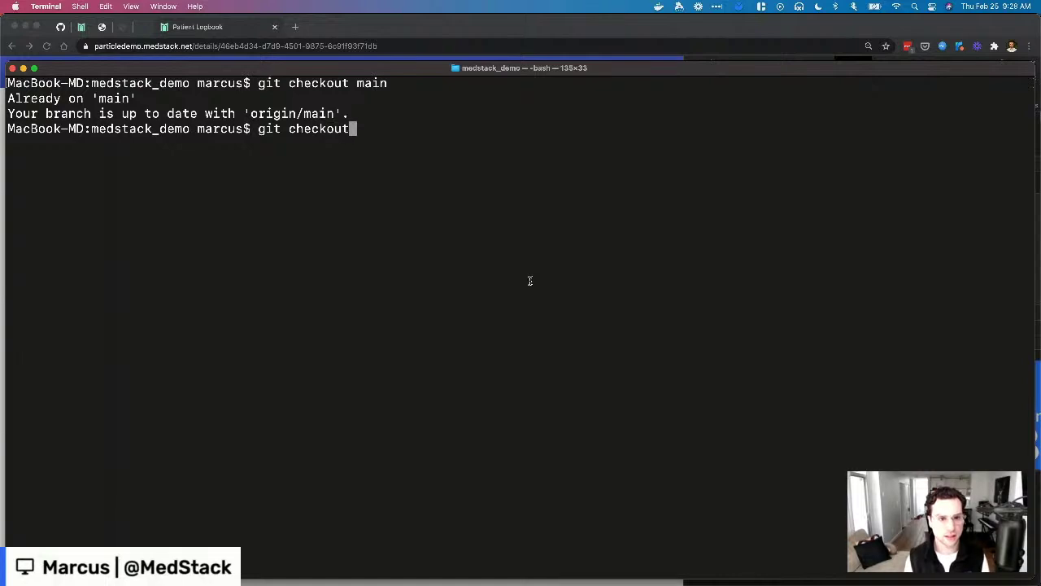
{"action": "type", "text": " fix"}
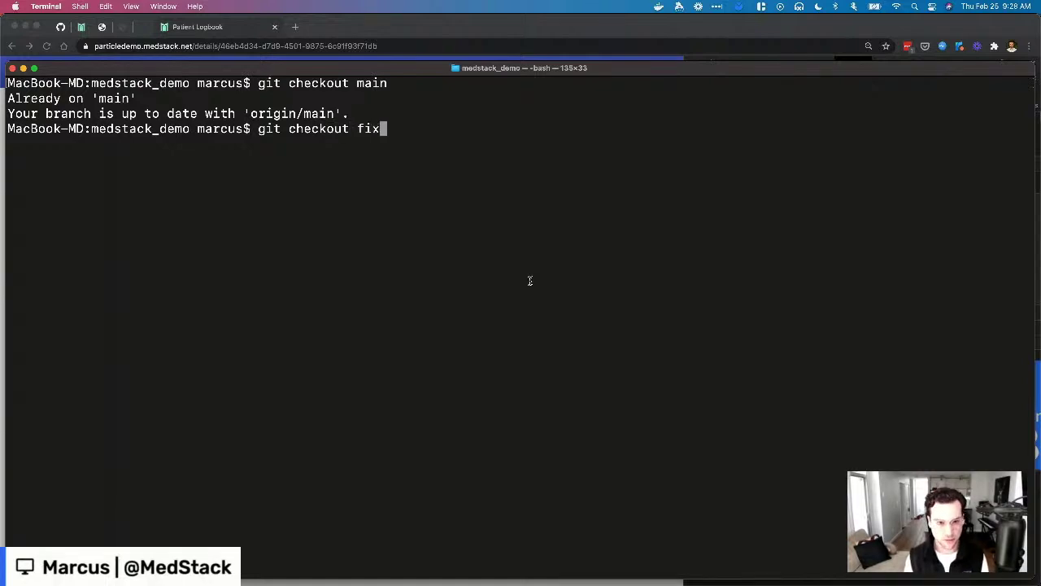
{"action": "key", "text": "Return"}
Compare the fix branch against main with git diff main and examine the removed async bindings in detail-page.component.html
{"action": "type", "text": "git diff main"}
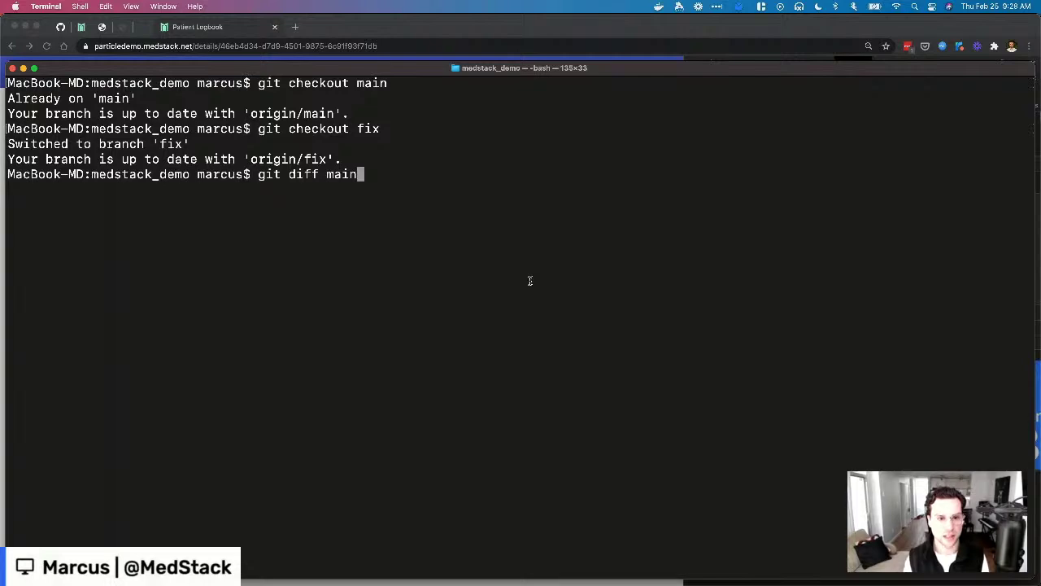
{"action": "key", "text": "Return"}
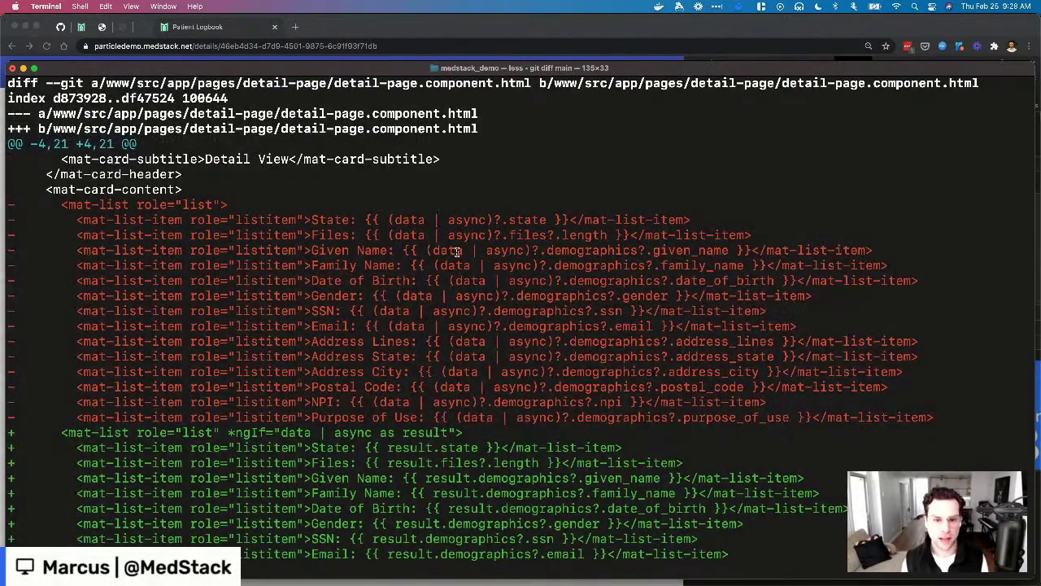
{"action": "double_click", "coordinate": [450, 221]}
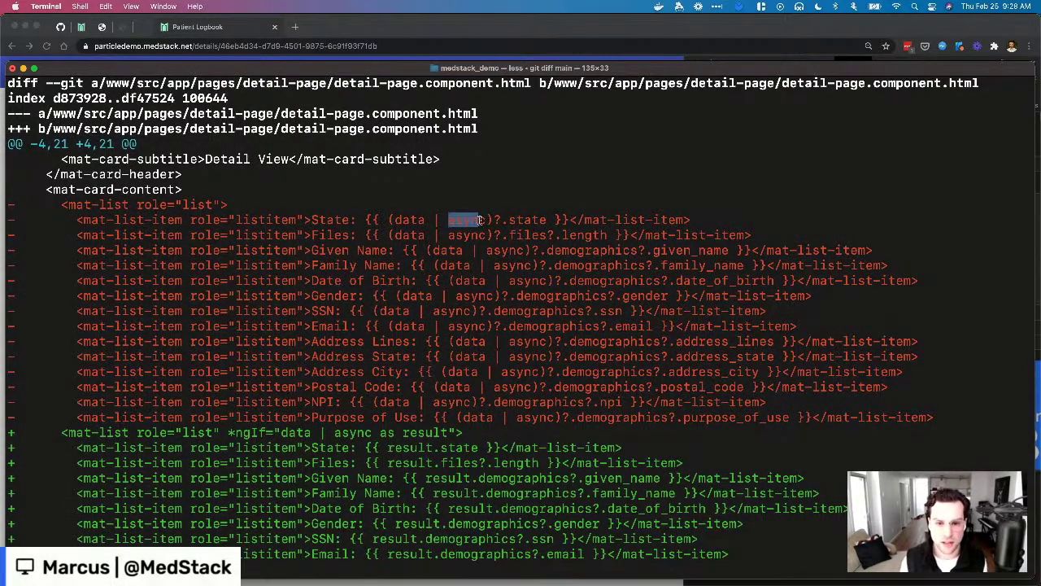
{"action": "double_click", "coordinate": [451, 236]}
{"action": "left_click", "coordinate": [426, 250]}
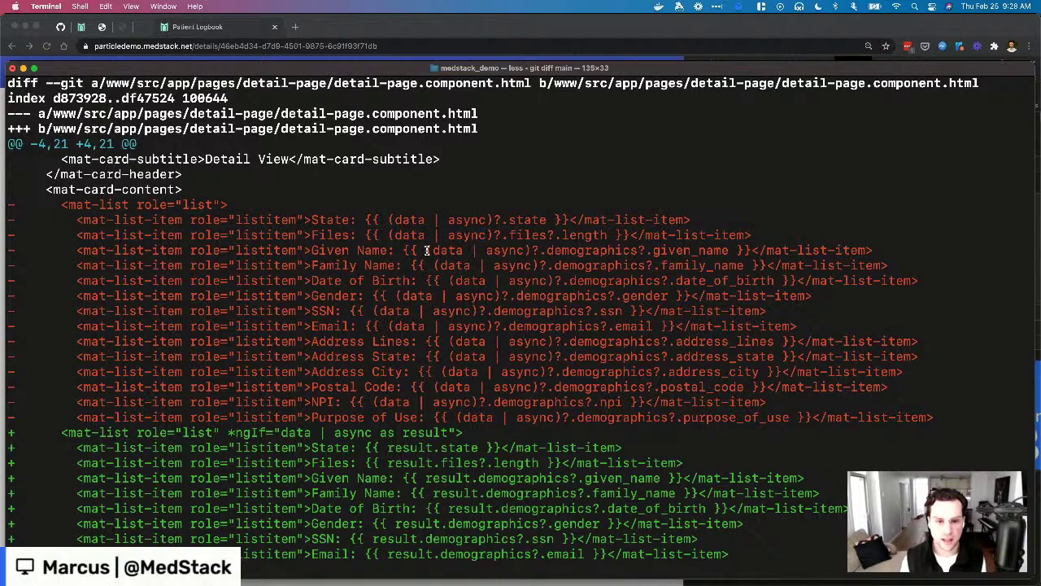
{"action": "double_click", "coordinate": [485, 252]}
{"action": "double_click", "coordinate": [500, 267]}
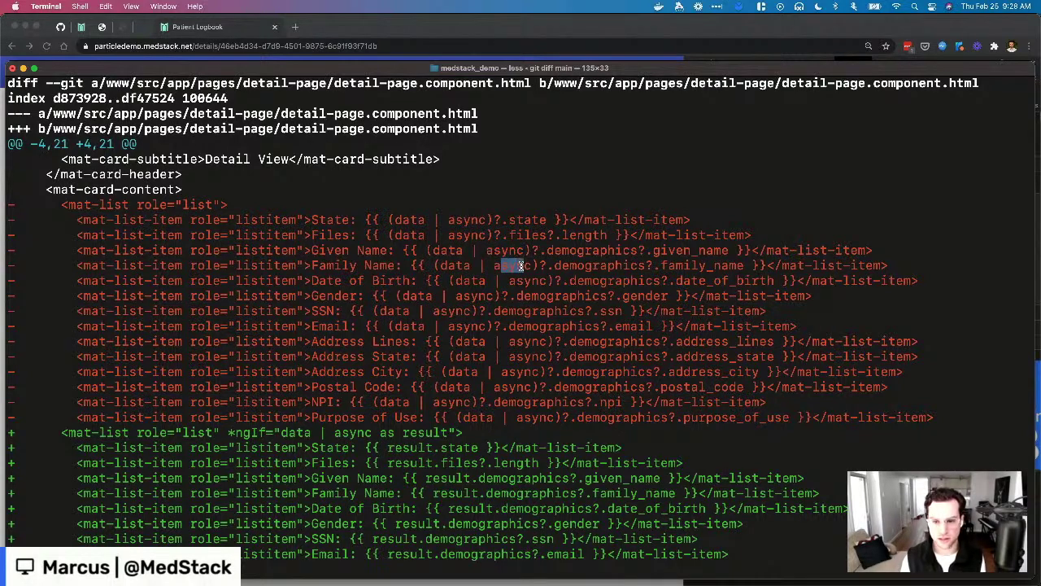
{"action": "left_click_drag", "start_coordinate": [311, 265], "coordinate": [412, 283]}
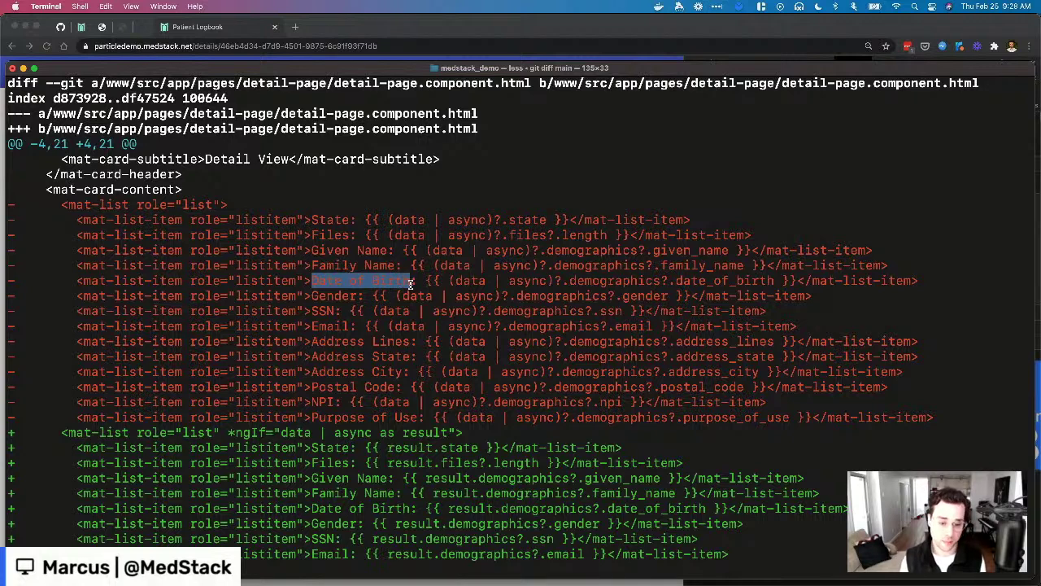
Examine the diff's added *ngIf line and result bindings, and leave the diff view
{"action": "left_click", "coordinate": [418, 434]}
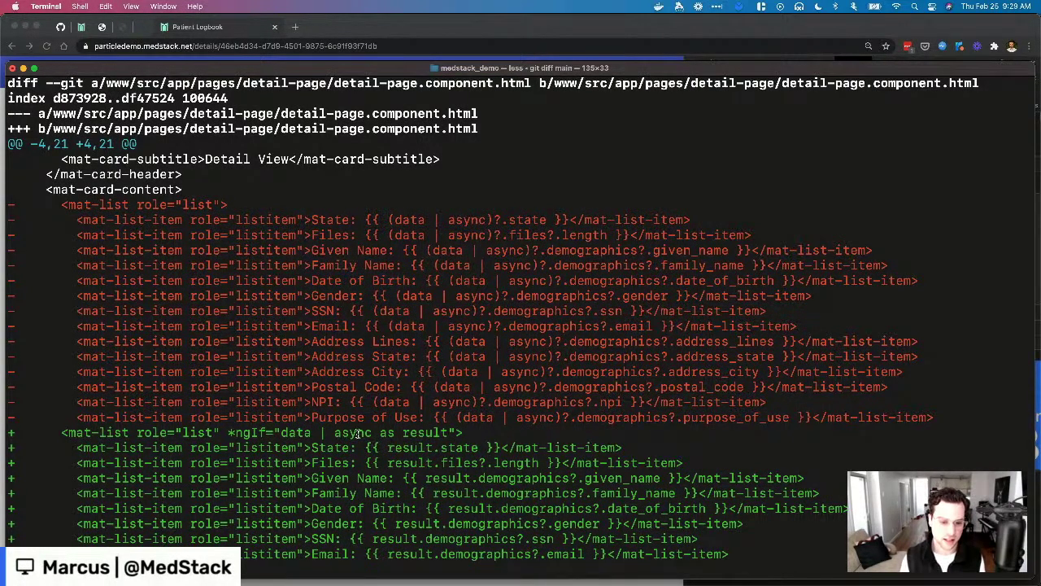
{"action": "left_click_drag", "start_coordinate": [371, 433], "coordinate": [463, 447]}
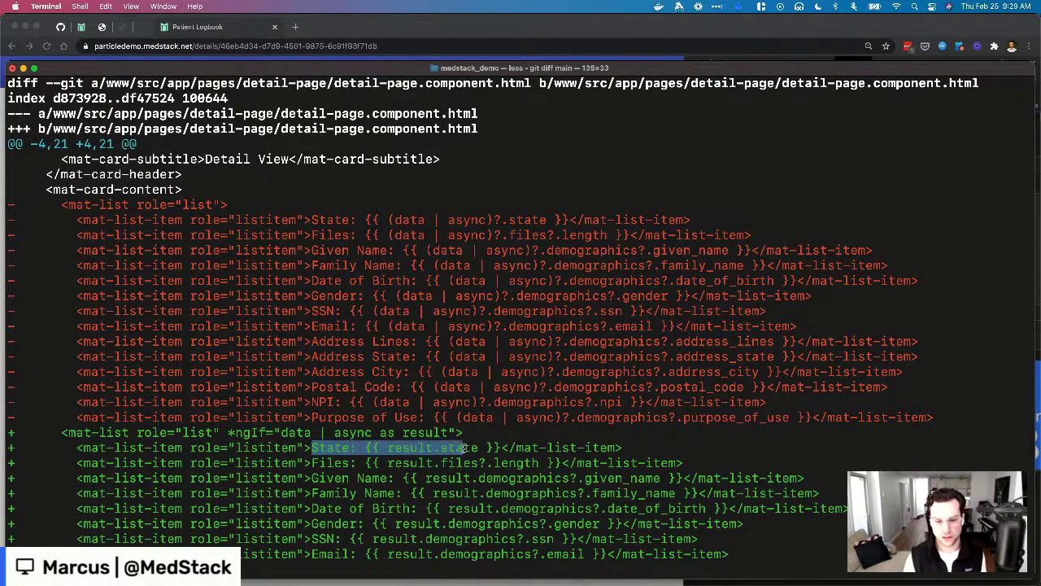
{"action": "left_click_drag", "start_coordinate": [311, 462], "coordinate": [480, 462]}
{"action": "left_click_drag", "start_coordinate": [312, 478], "coordinate": [418, 478]}
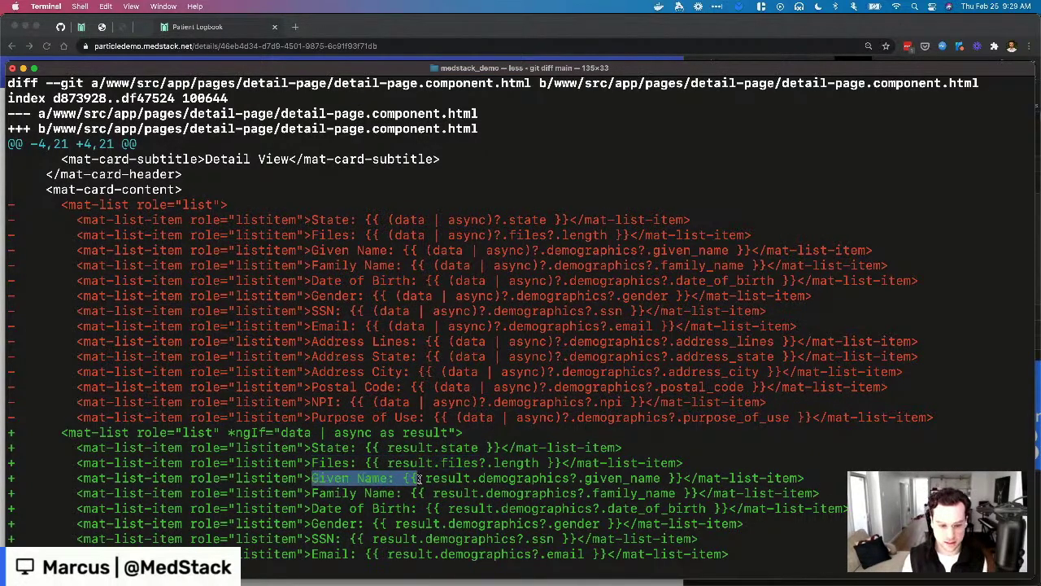
{"action": "left_click", "coordinate": [305, 542]}
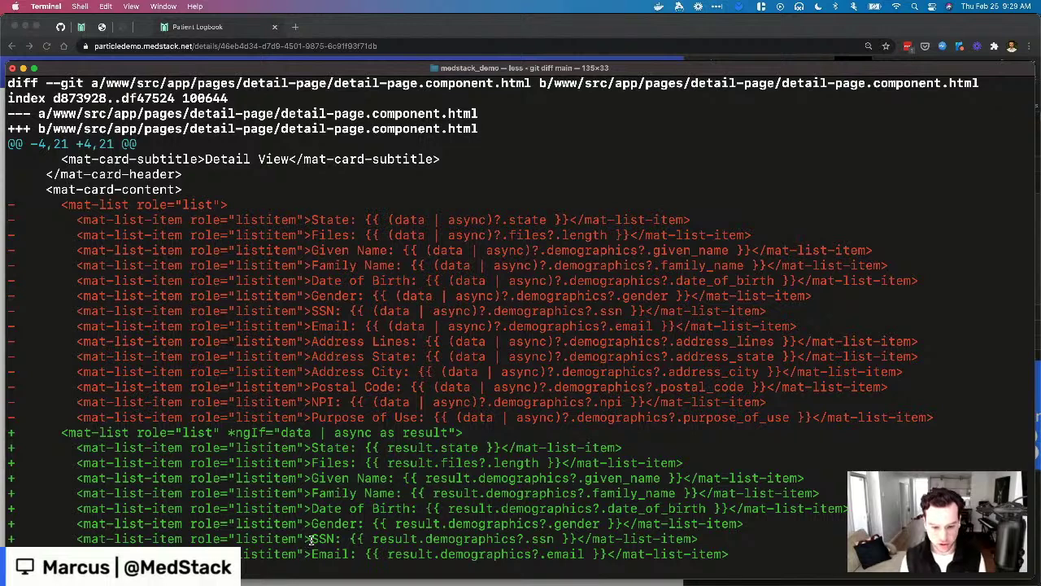
{"action": "key", "text": "q"}
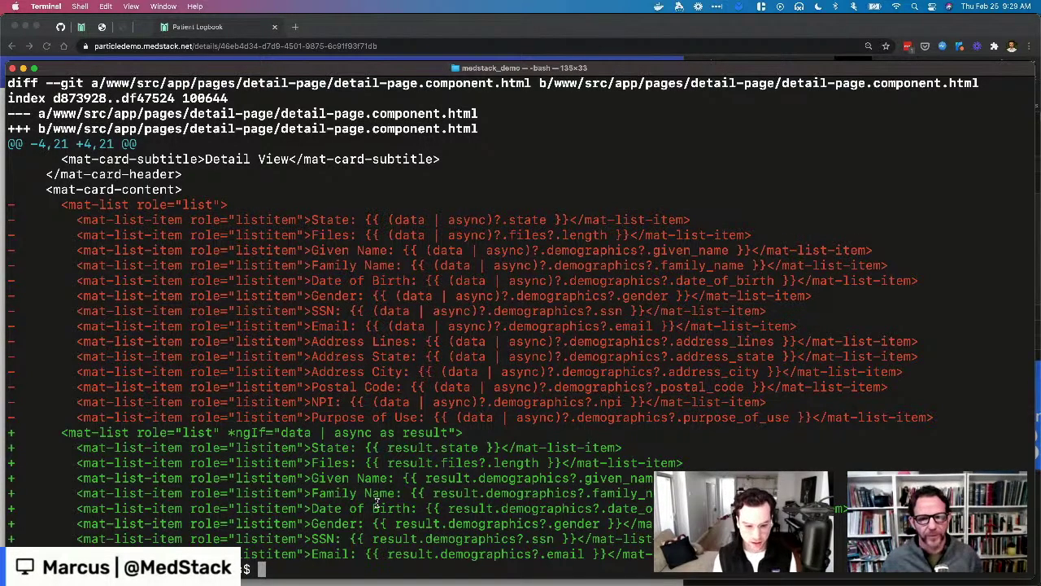
Build the image with docker compose build and enter the docker compose push command without running it
{"action": "type", "text": "docker compo"}
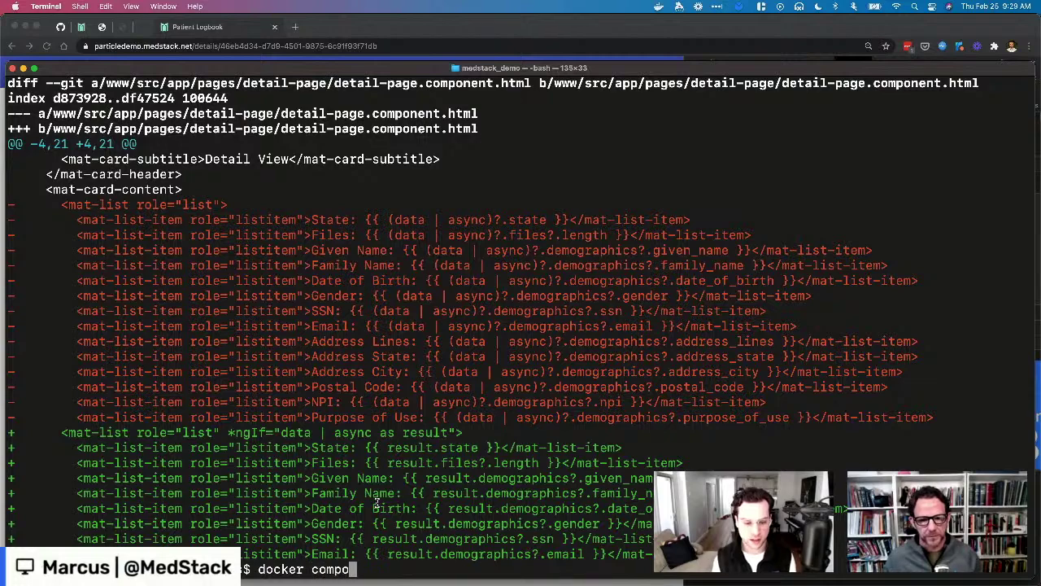
{"action": "type", "text": "se build"}
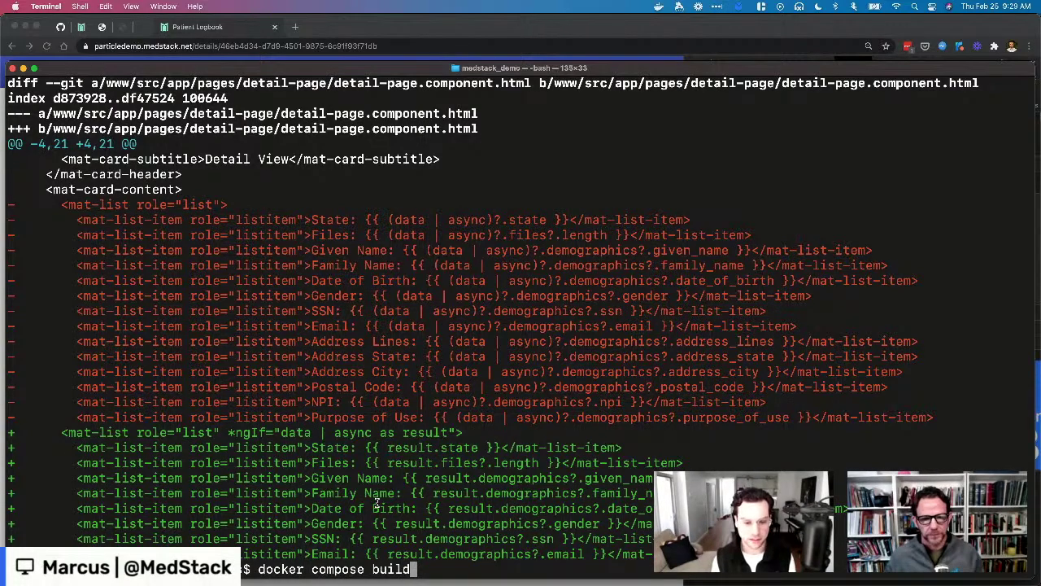
{"action": "key", "text": "Return"}
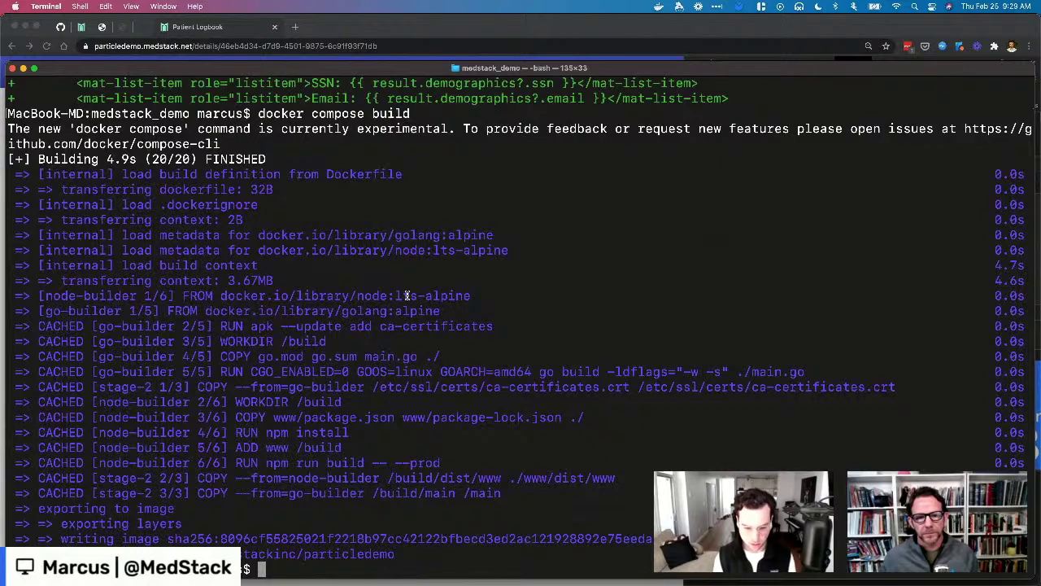
{"action": "type", "text": "docker "}
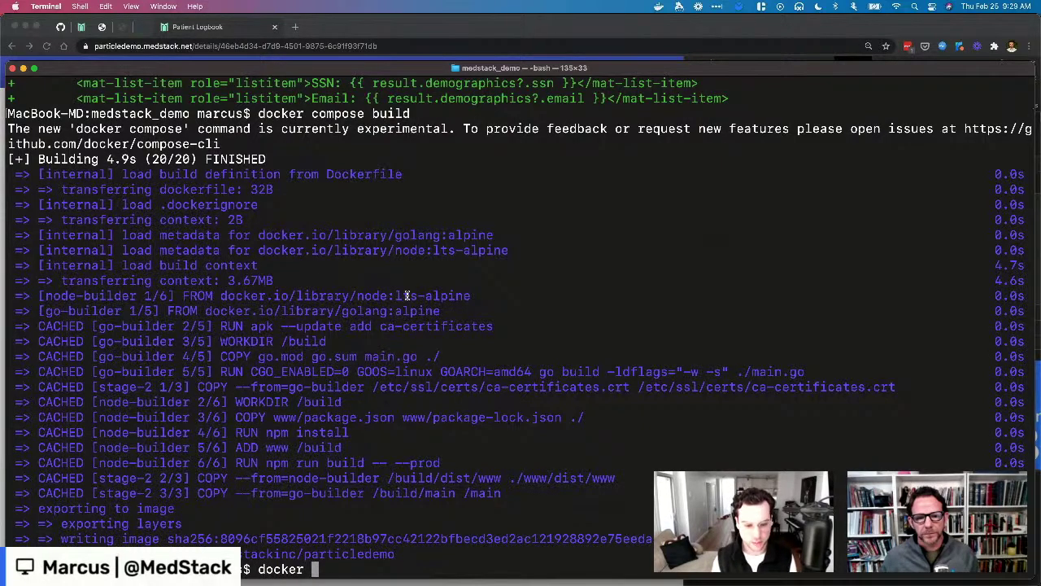
{"action": "type", "text": "compose push"}
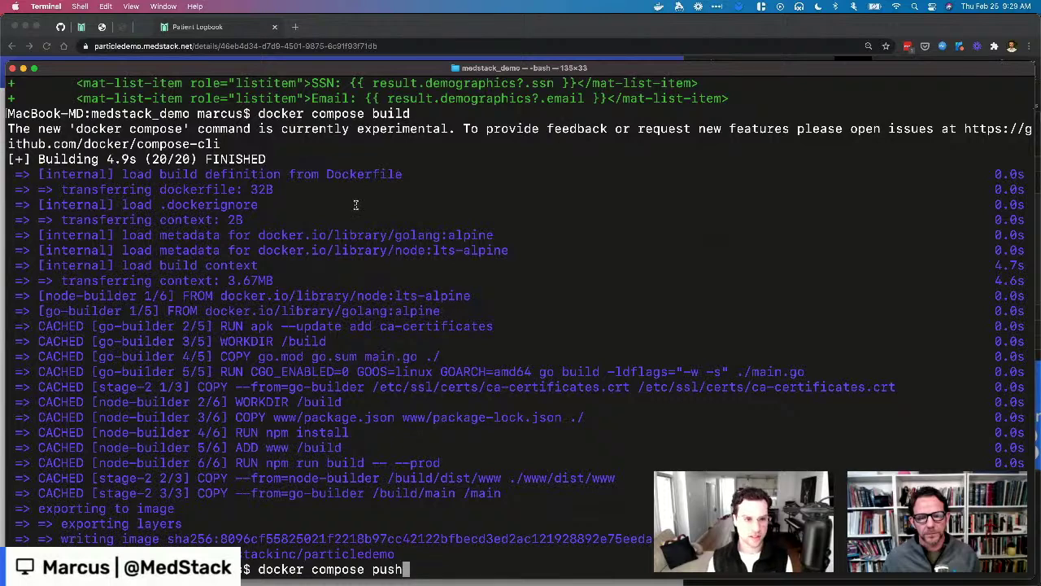
Switch to Docker Hub in the browser and review the tags of the medstackinc/particledemo repository
{"action": "left_click", "coordinate": [140, 31]}
{"action": "scroll", "coordinate": [330, 255], "scroll_direction": "down", "scroll_amount": 3}
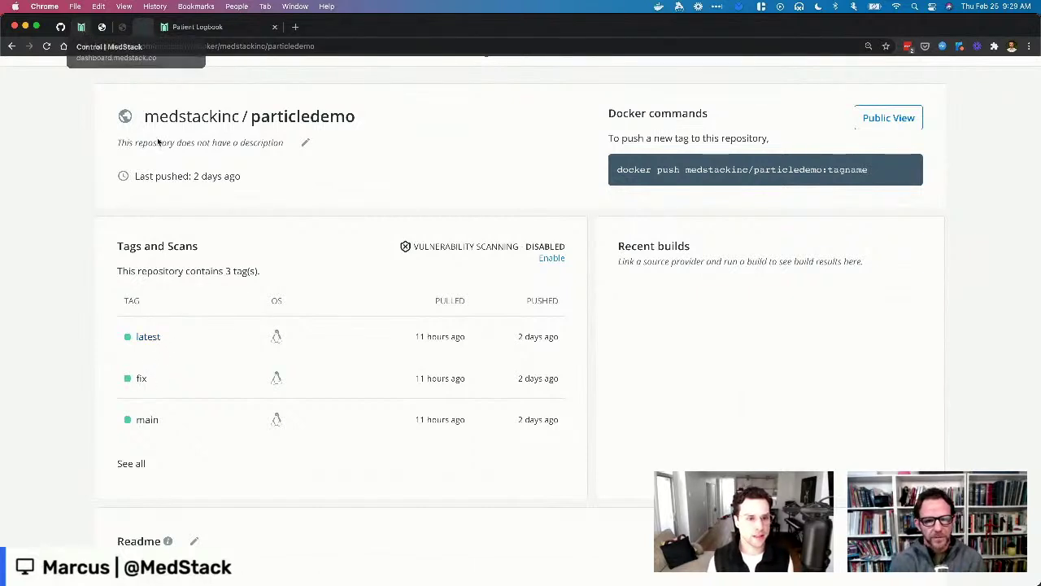
{"action": "scroll", "coordinate": [174, 155], "scroll_direction": "up", "scroll_amount": 1}
{"action": "scroll", "coordinate": [304, 167], "scroll_direction": "up", "scroll_amount": 3}
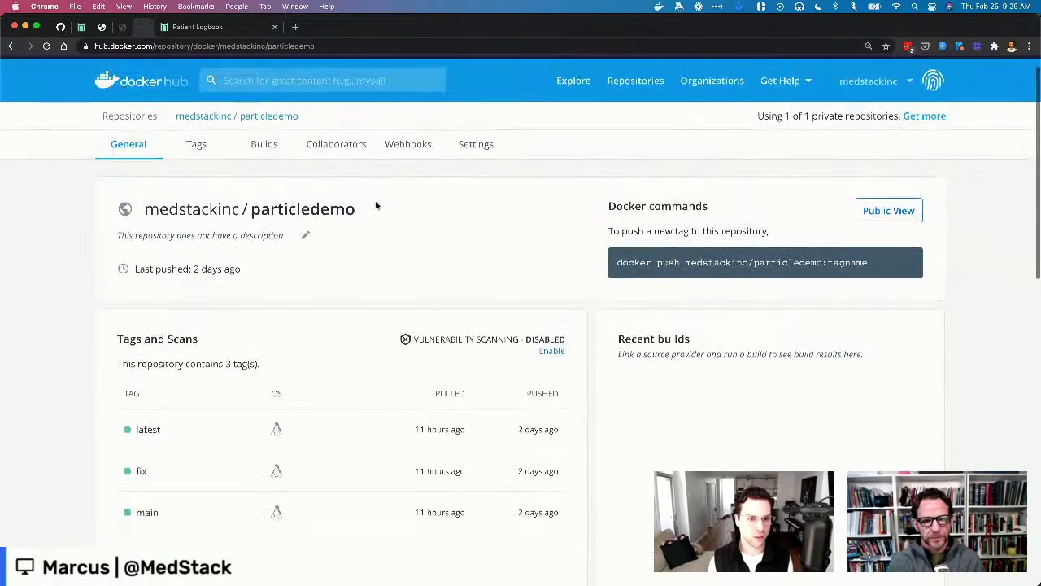
{"action": "left_click_drag", "start_coordinate": [377, 204], "coordinate": [144, 206]}
{"action": "left_click", "coordinate": [535, 235]}
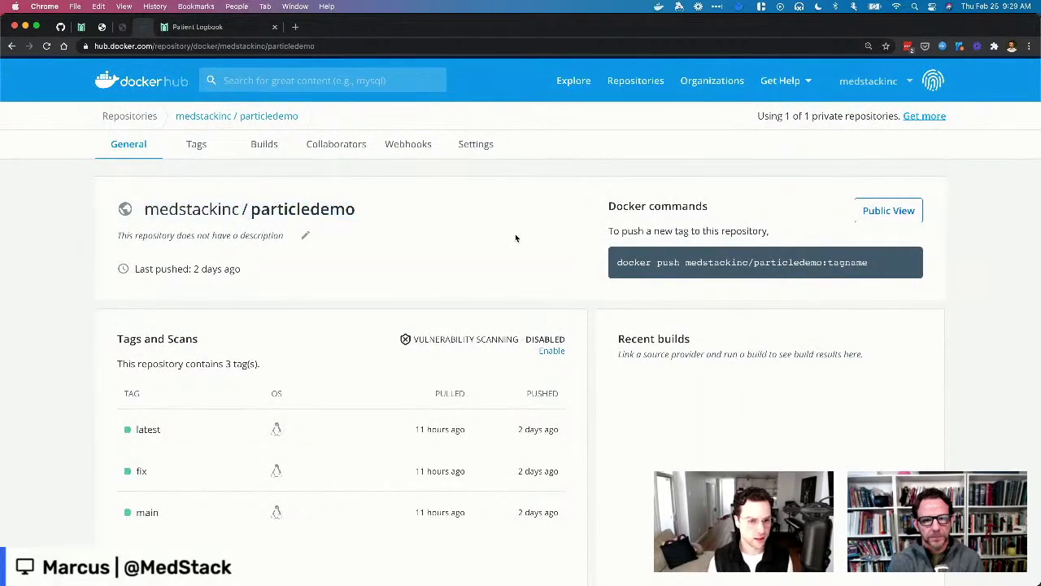
Return to MedStack's Control page and check the second container's image on the Demo app production cluster's Medium node
{"action": "left_click", "coordinate": [81, 27]}
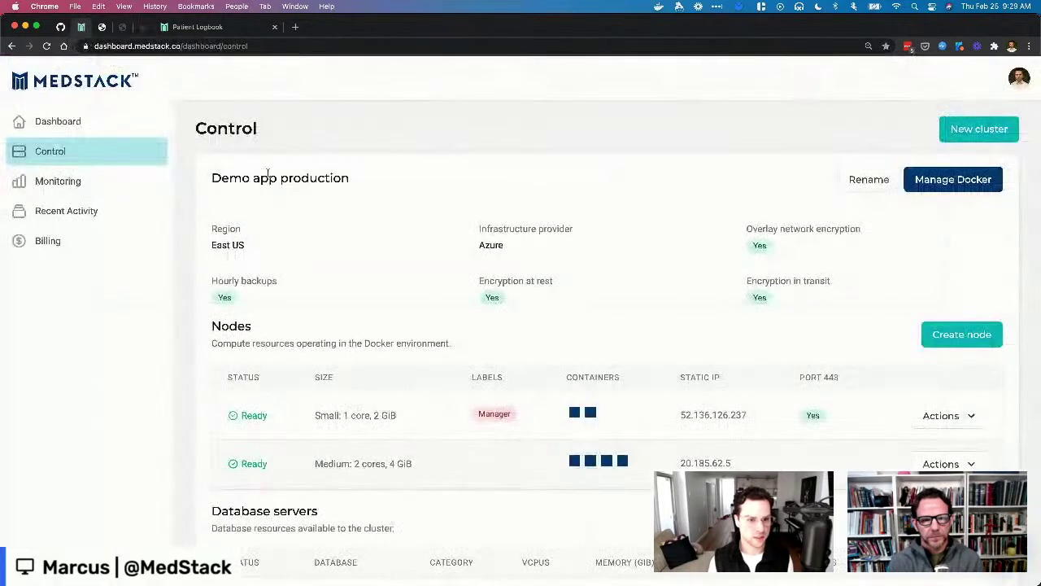
{"action": "scroll", "coordinate": [522, 405], "scroll_direction": "down", "scroll_amount": 2}
{"action": "scroll", "coordinate": [409, 293], "scroll_direction": "up", "scroll_amount": 1}
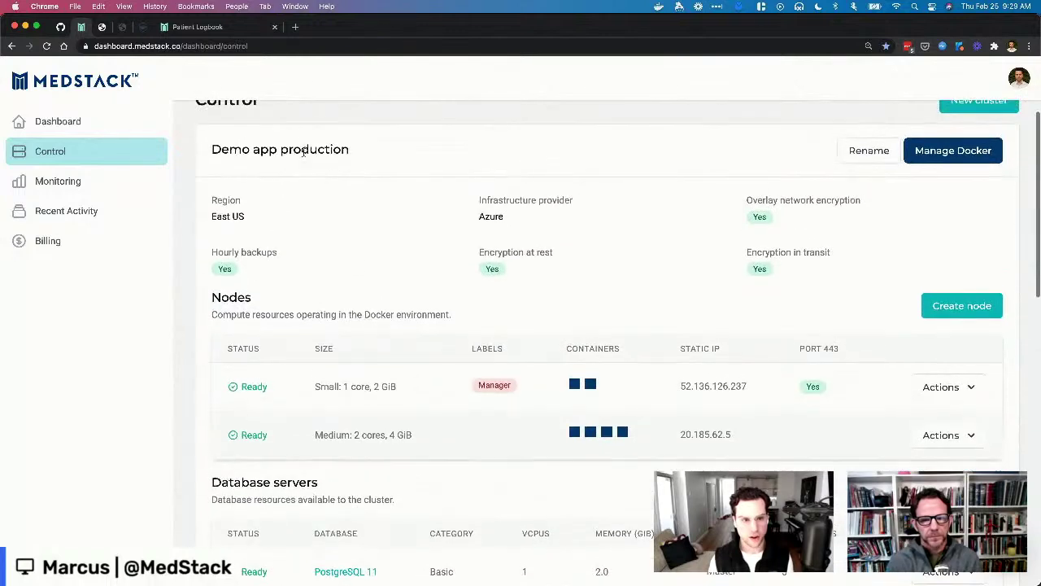
{"action": "mouse_move", "coordinate": [591, 433]}
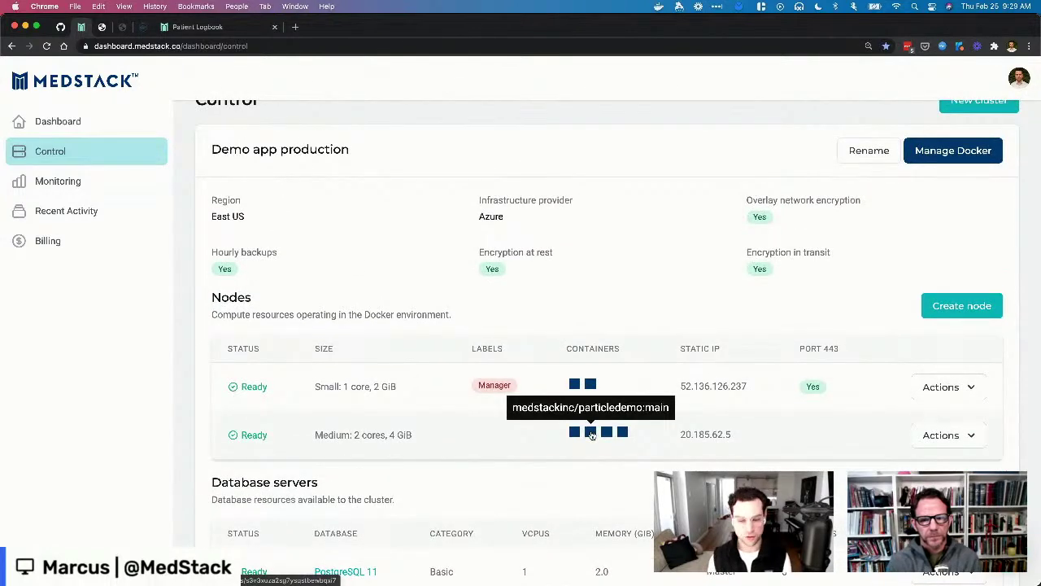
Review the Demo app staging cluster and check the third container on its manager node
{"action": "scroll", "coordinate": [591, 434], "scroll_direction": "down", "scroll_amount": 10}
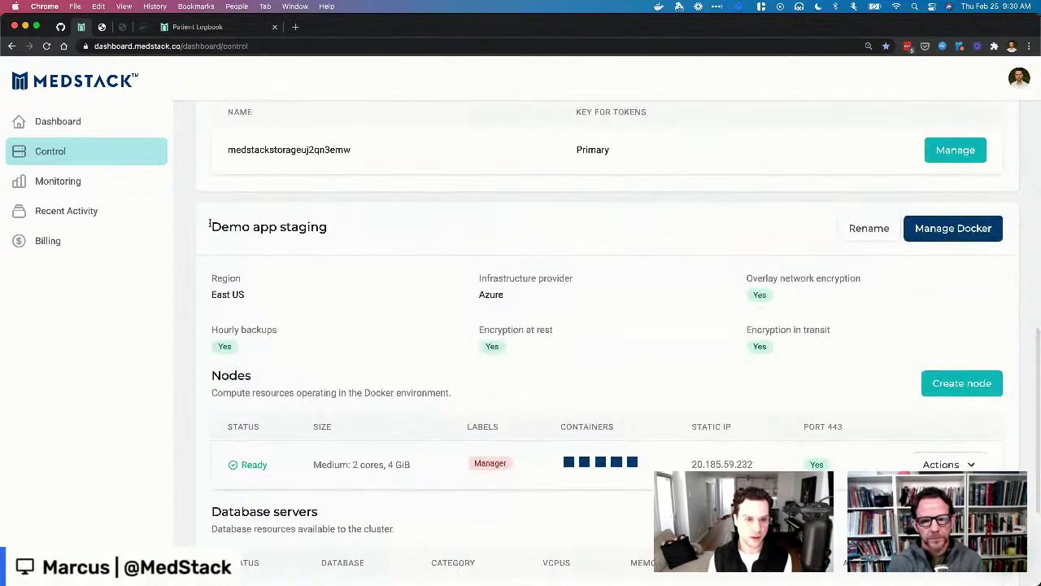
{"action": "left_click_drag", "start_coordinate": [328, 227], "coordinate": [286, 230]}
{"action": "left_click", "coordinate": [289, 231]}
{"action": "scroll", "coordinate": [432, 316], "scroll_direction": "down", "scroll_amount": 2}
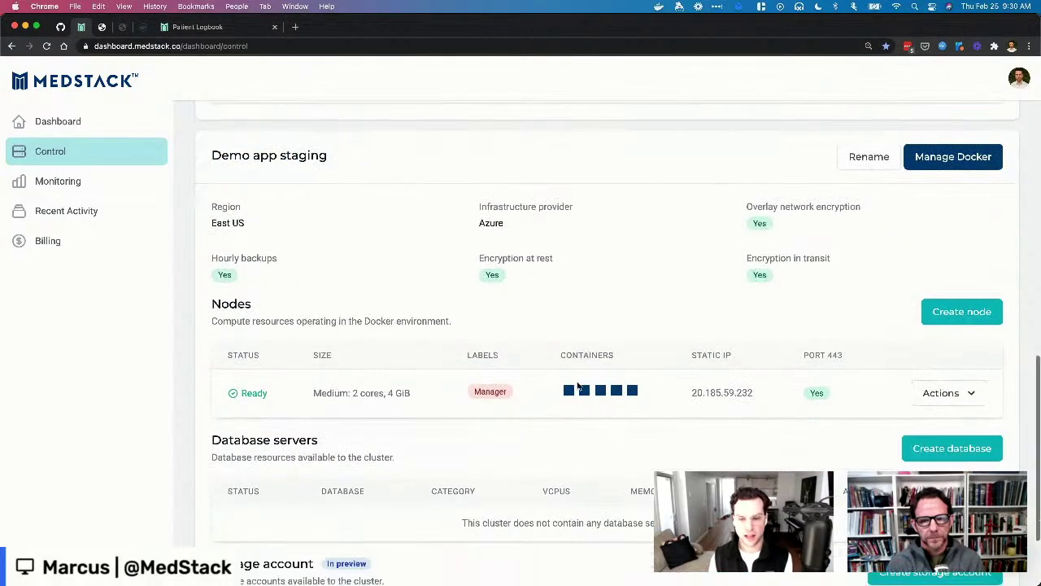
{"action": "mouse_move", "coordinate": [603, 394]}
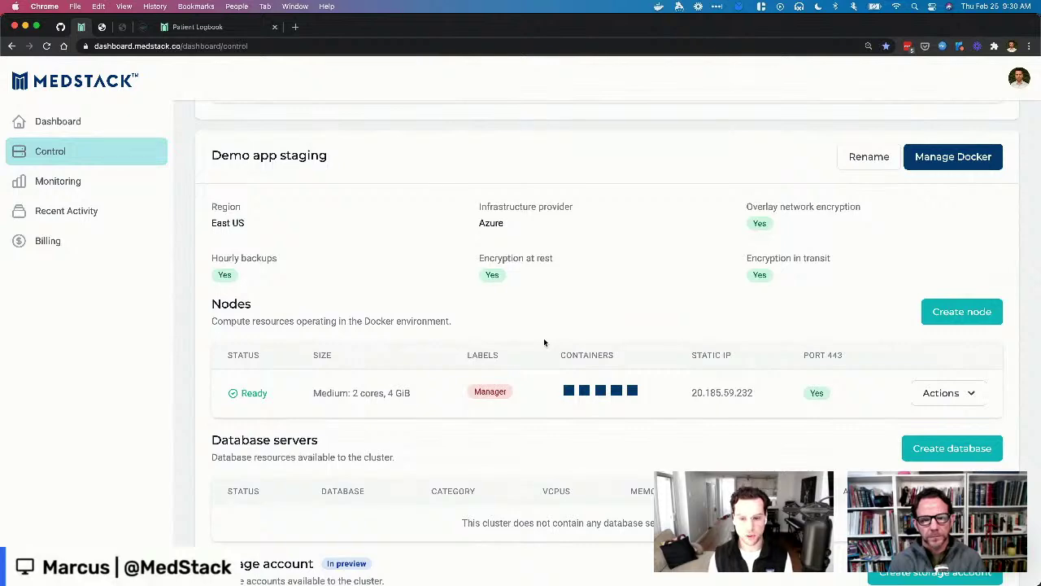
Switch to Postman, send the Particle Demo collection's Staging GET services request, and examine the particledemo service in the response
{"action": "key", "text": "ctrl+Up"}
{"action": "left_click", "coordinate": [415, 298]}
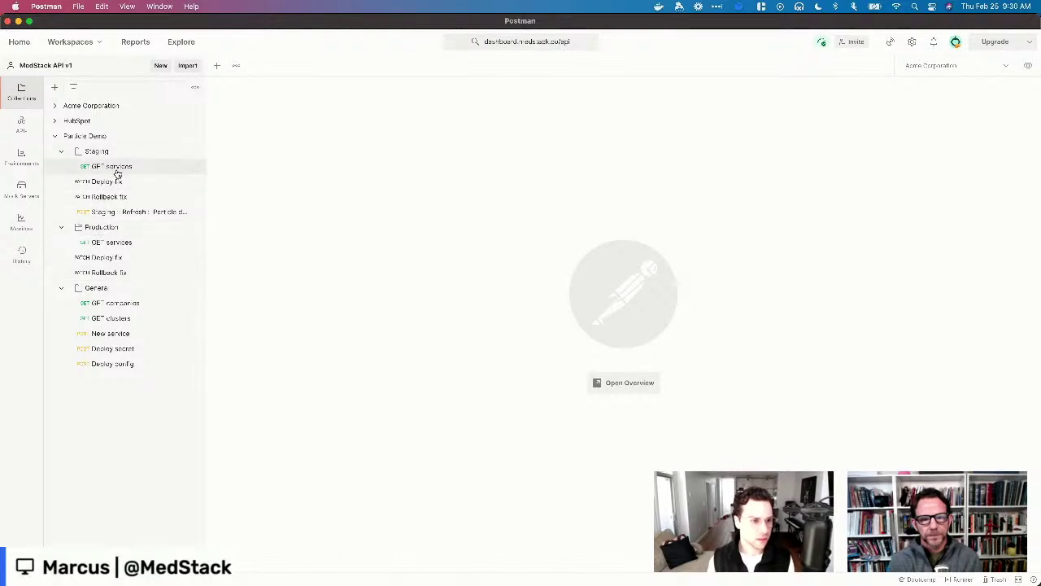
{"action": "left_click", "coordinate": [116, 171]}
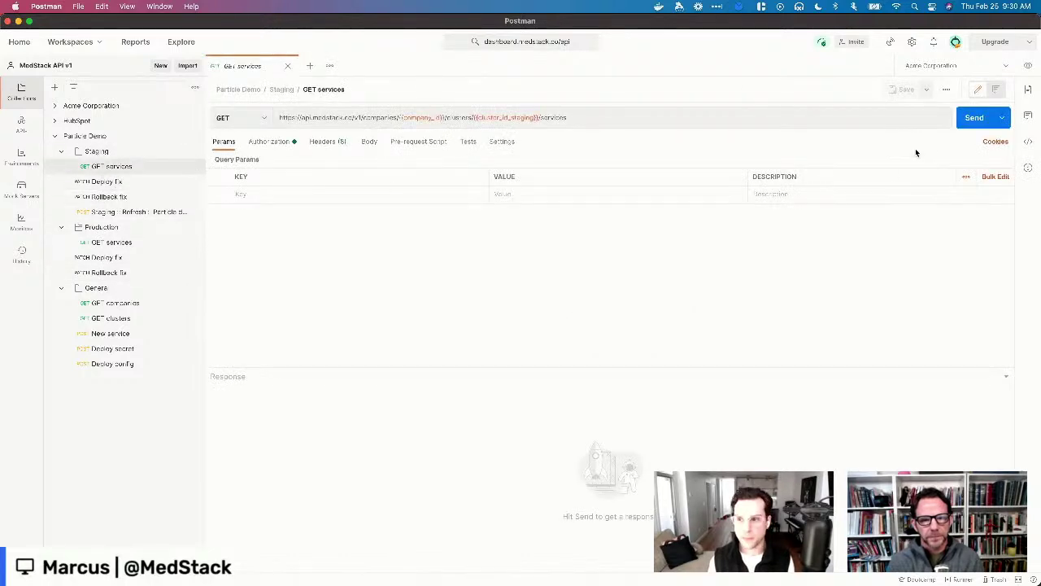
{"action": "left_click", "coordinate": [972, 119]}
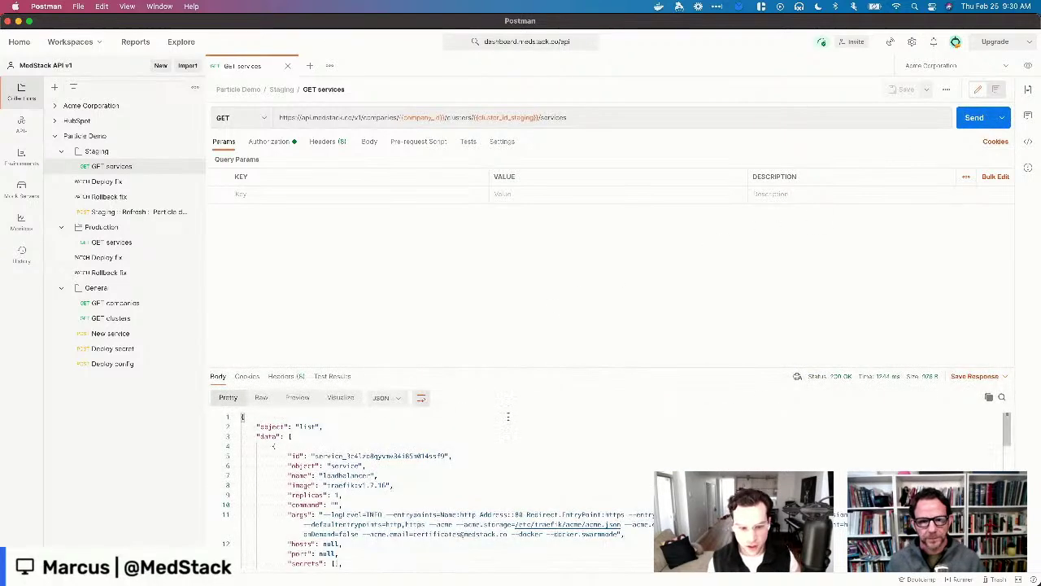
{"action": "scroll", "coordinate": [480, 453], "scroll_direction": "down", "scroll_amount": 4}
{"action": "left_click_drag", "start_coordinate": [480, 366], "coordinate": [488, 276]}
{"action": "scroll", "coordinate": [479, 380], "scroll_direction": "down", "scroll_amount": 1}
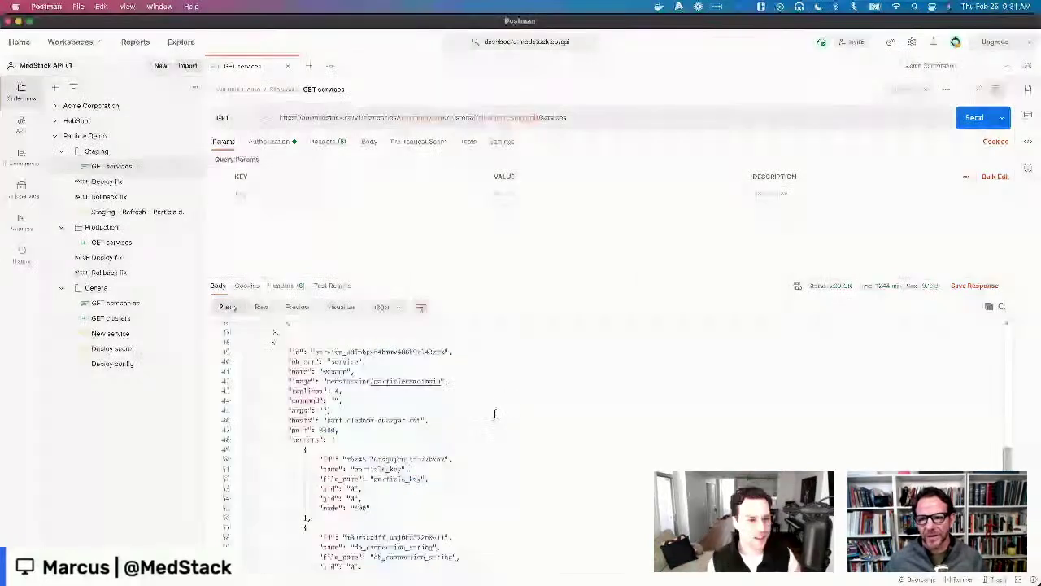
{"action": "scroll", "coordinate": [494, 414], "scroll_direction": "down", "scroll_amount": 1}
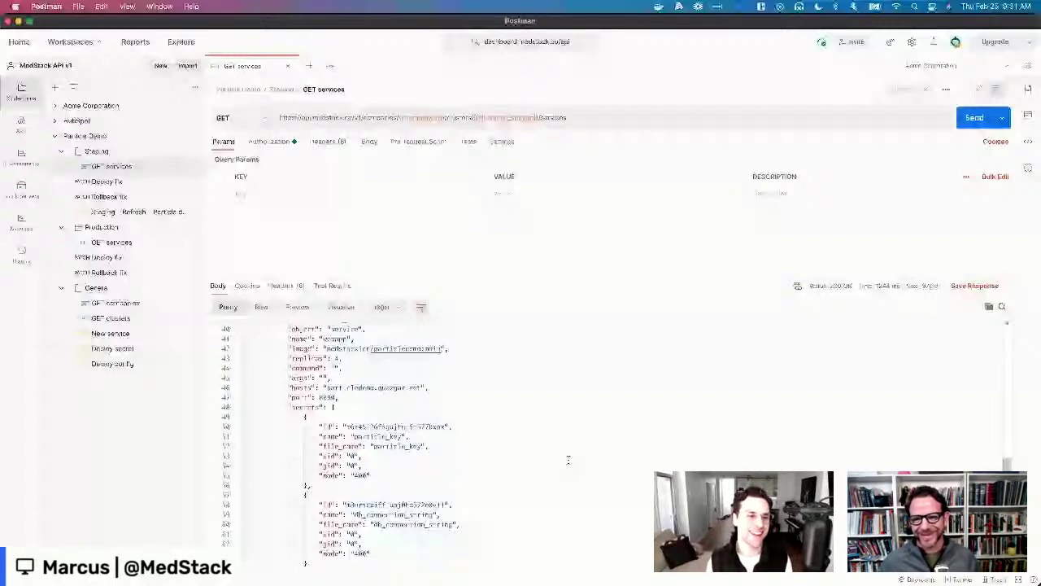
Open the Staging Deploy fix request and check the image tag in its JSON body
{"action": "left_click", "coordinate": [140, 186]}
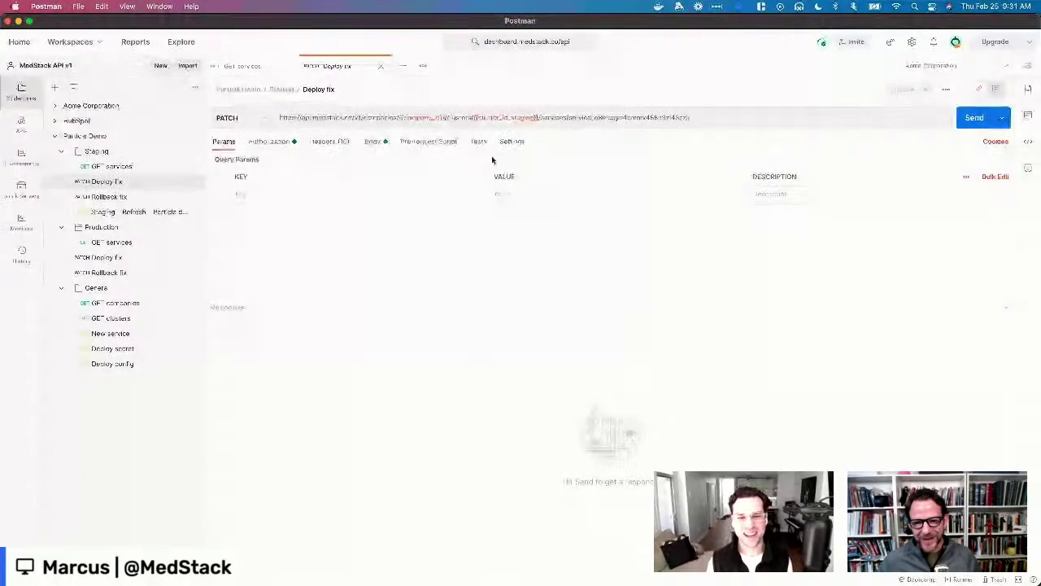
{"action": "left_click", "coordinate": [370, 141]}
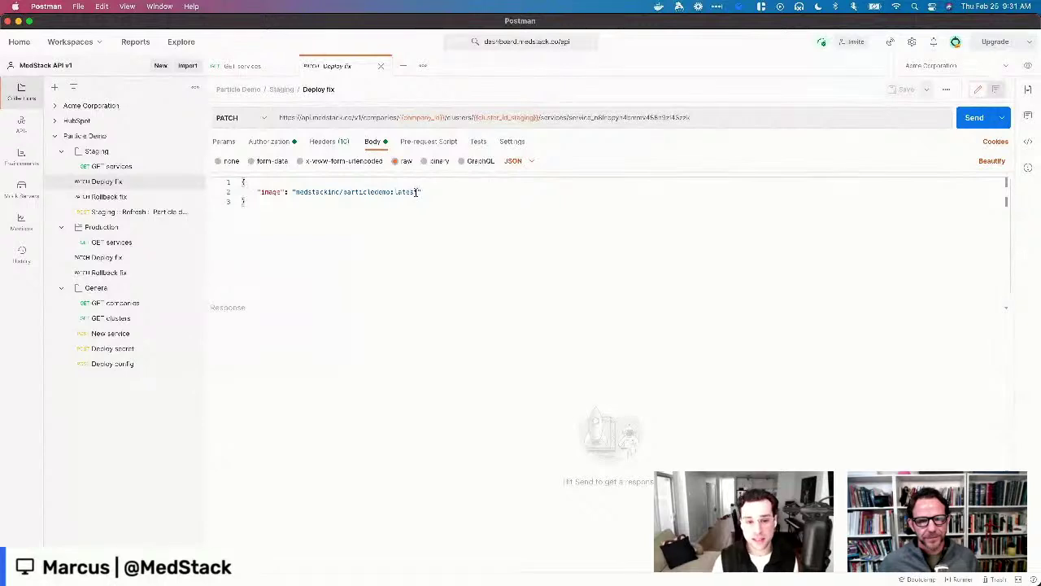
{"action": "left_click_drag", "start_coordinate": [418, 192], "coordinate": [396, 191]}
{"action": "left_click", "coordinate": [491, 209]}
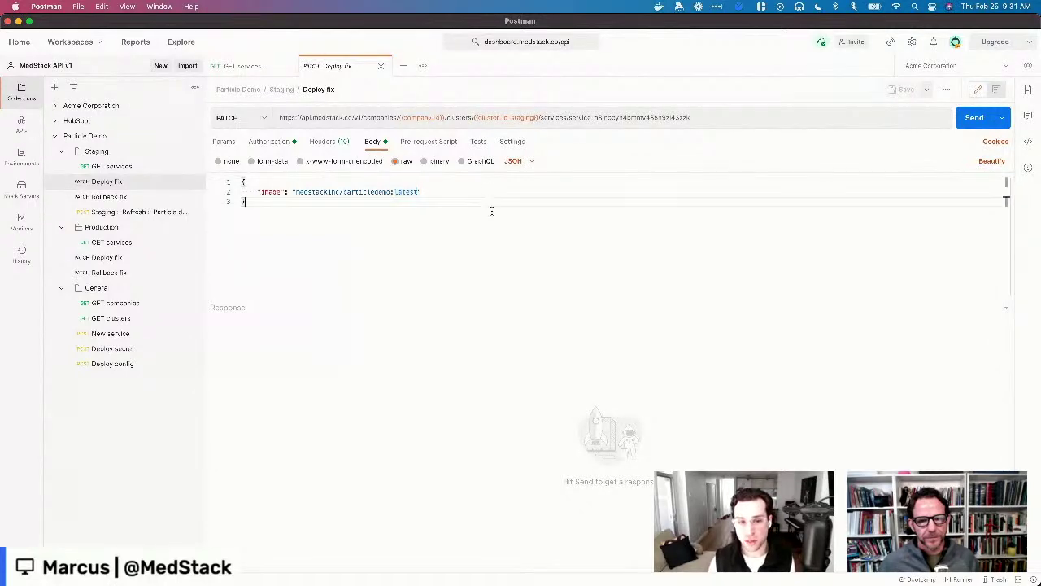
Send the Staging Deploy fix request with the image medstackinc/particledemo:latest and examine the returned service details
{"action": "left_click", "coordinate": [973, 118]}
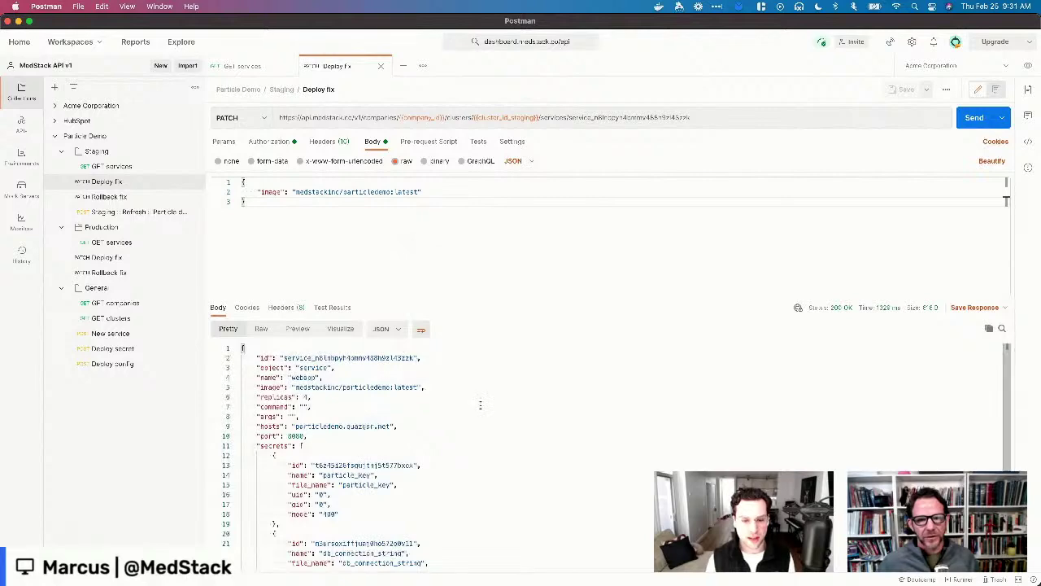
{"action": "scroll", "coordinate": [481, 380], "scroll_direction": "down", "scroll_amount": 1}
{"action": "scroll", "coordinate": [481, 380], "scroll_direction": "down", "scroll_amount": 3}
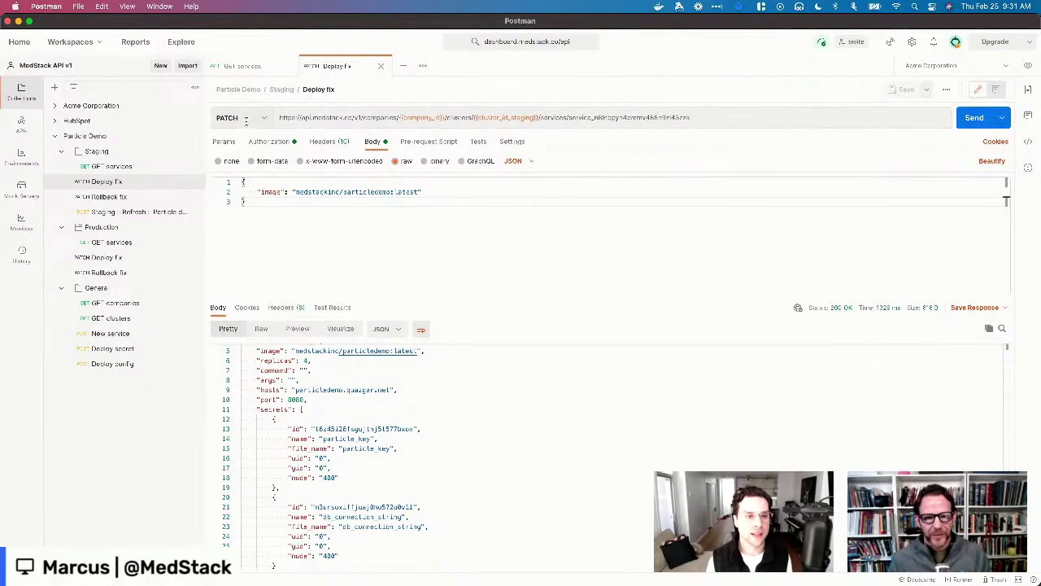
{"action": "left_click", "coordinate": [255, 118]}
{"action": "left_click", "coordinate": [427, 269]}
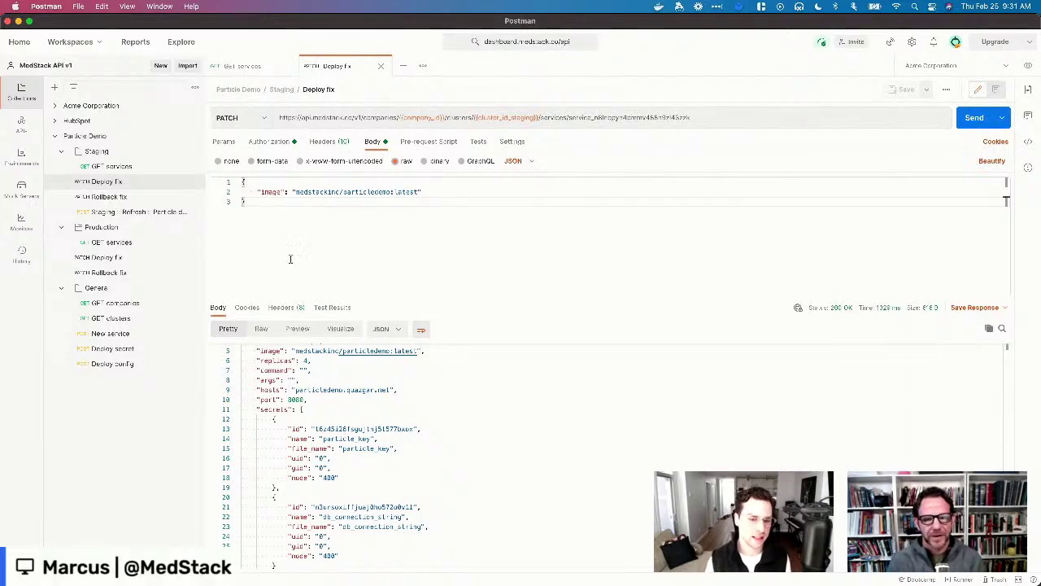
Compare the webapp service's image in the Staging GET services response with the image in the Staging Deploy fix body
{"action": "left_click", "coordinate": [111, 166]}
{"action": "scroll", "coordinate": [408, 464], "scroll_direction": "down", "scroll_amount": 2}
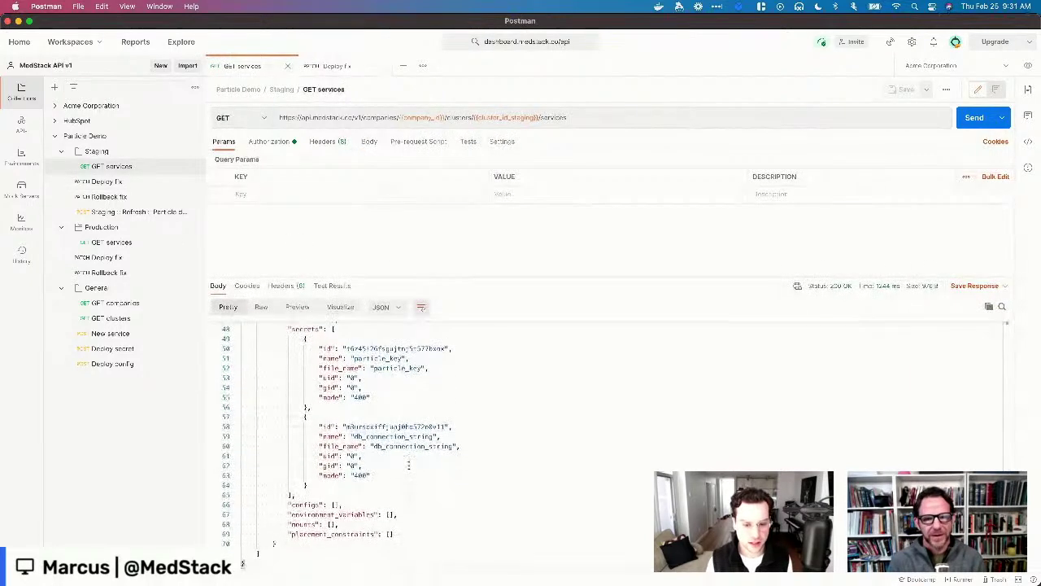
{"action": "scroll", "coordinate": [409, 465], "scroll_direction": "up", "scroll_amount": 3}
{"action": "left_click_drag", "start_coordinate": [449, 409], "coordinate": [288, 408]}
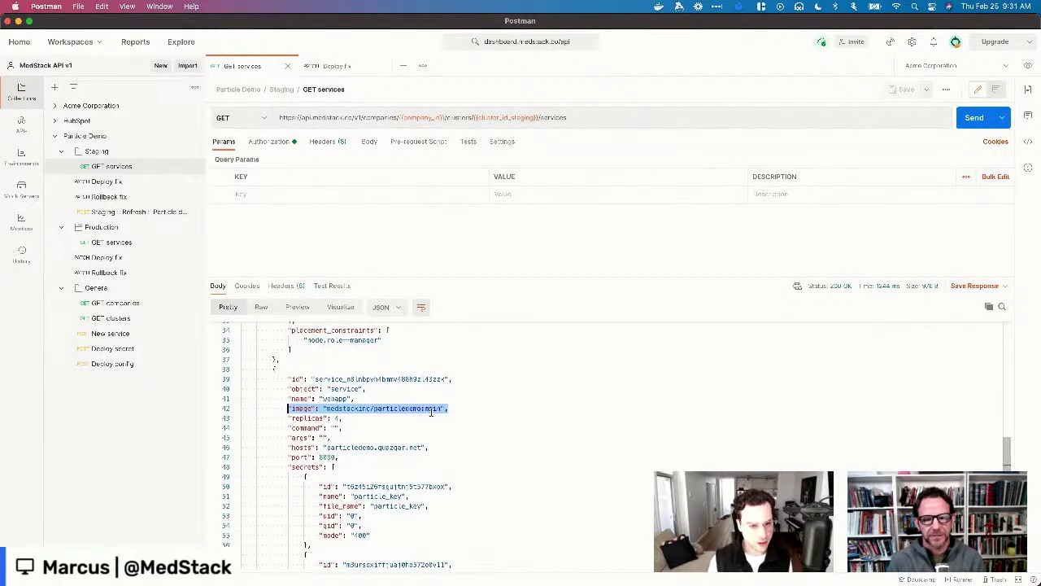
{"action": "left_click", "coordinate": [102, 182]}
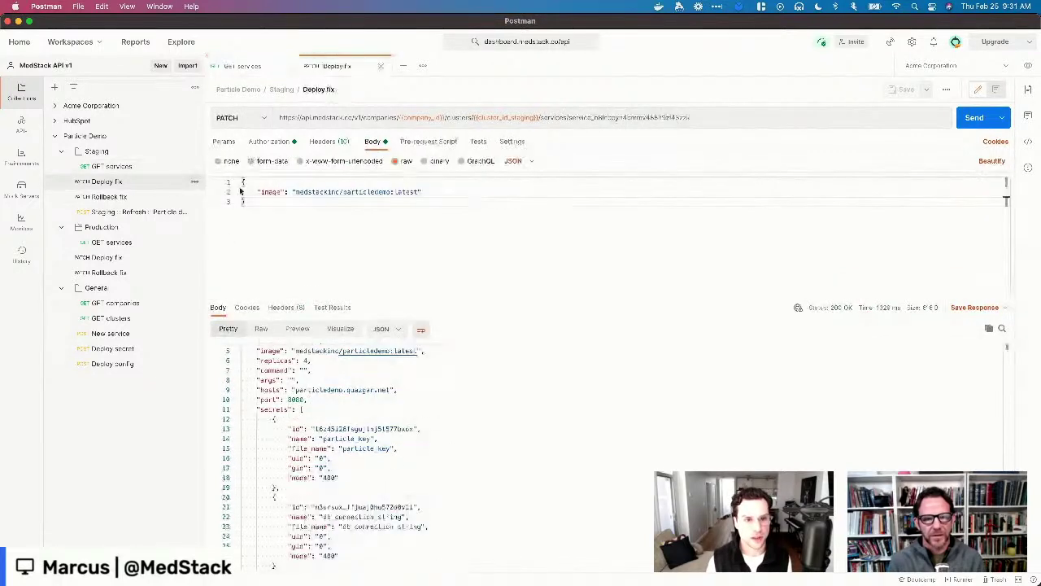
{"action": "left_click_drag", "start_coordinate": [424, 191], "coordinate": [291, 192]}
Switch to Chrome and check the image tags listed for the medstackinc/particledemo repository on Docker Hub
{"action": "key", "text": "ctrl+Up"}
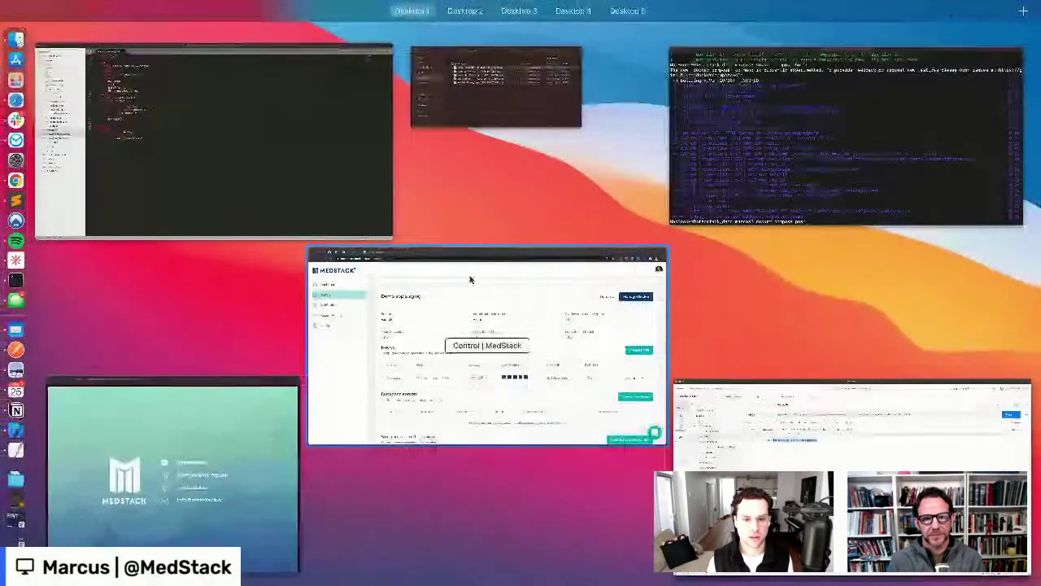
{"action": "left_click", "coordinate": [472, 279]}
{"action": "left_click", "coordinate": [146, 28]}
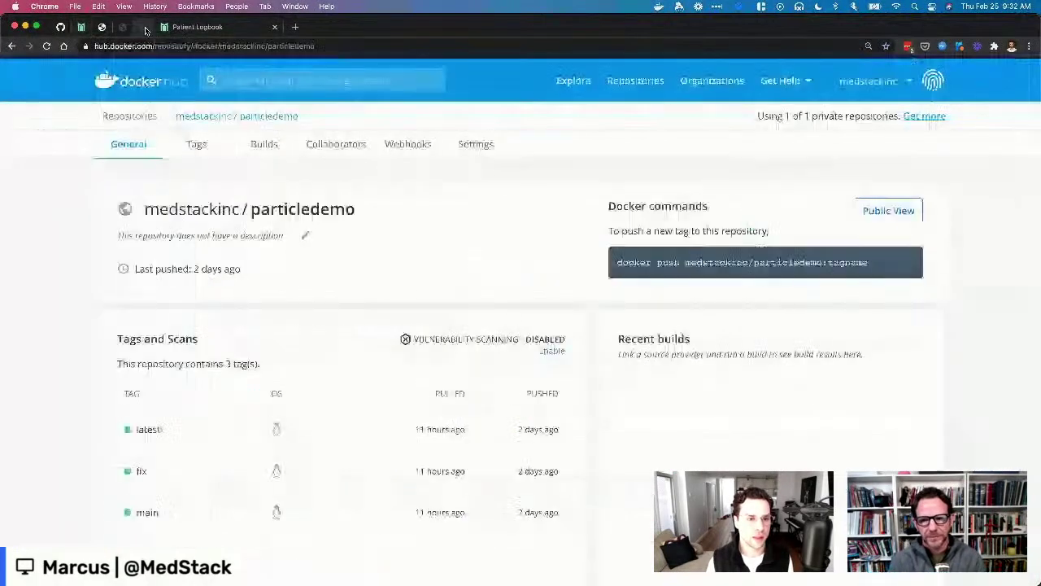
{"action": "scroll", "coordinate": [260, 374], "scroll_direction": "down", "scroll_amount": 1}
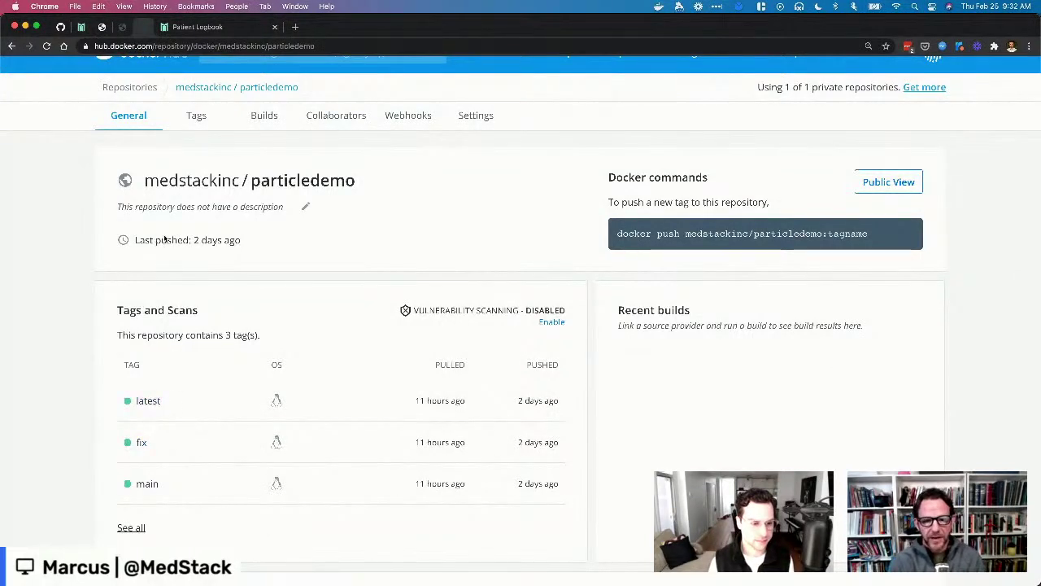
{"action": "scroll", "coordinate": [165, 237], "scroll_direction": "down", "scroll_amount": 1}
{"action": "scroll", "coordinate": [164, 236], "scroll_direction": "down", "scroll_amount": 2}
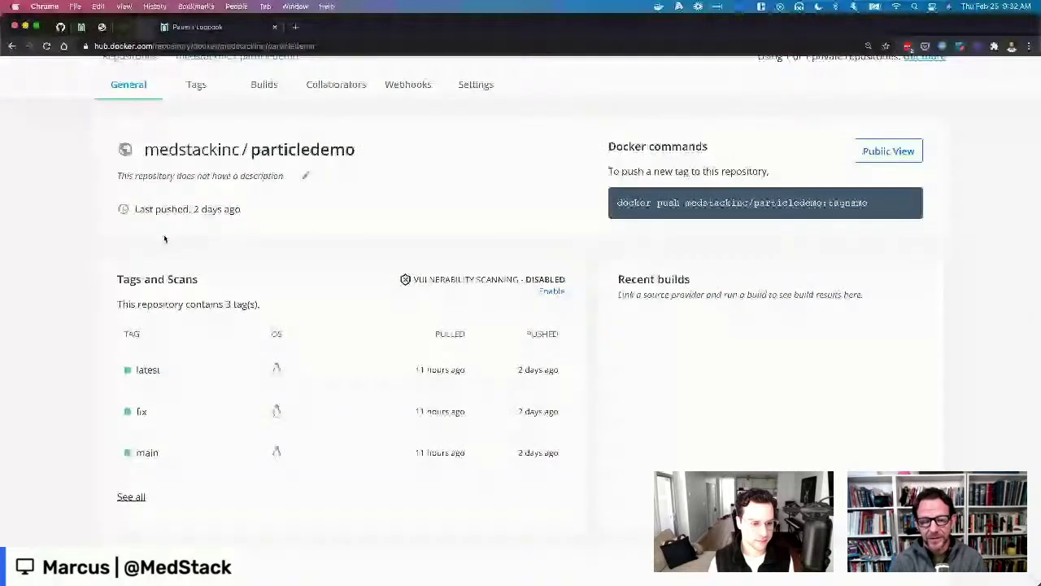
{"action": "scroll", "coordinate": [164, 238], "scroll_direction": "up", "scroll_amount": 1}
{"action": "scroll", "coordinate": [164, 238], "scroll_direction": "up", "scroll_amount": 3}
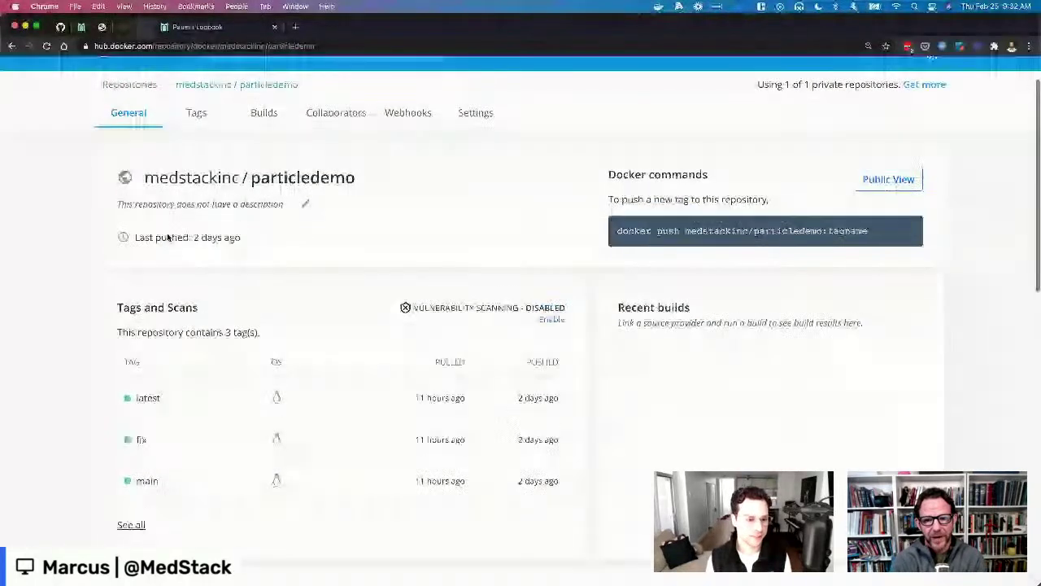
Reload MedStack's Control page and check the container images on the Demo app staging cluster's manager node
{"action": "left_click", "coordinate": [82, 27]}
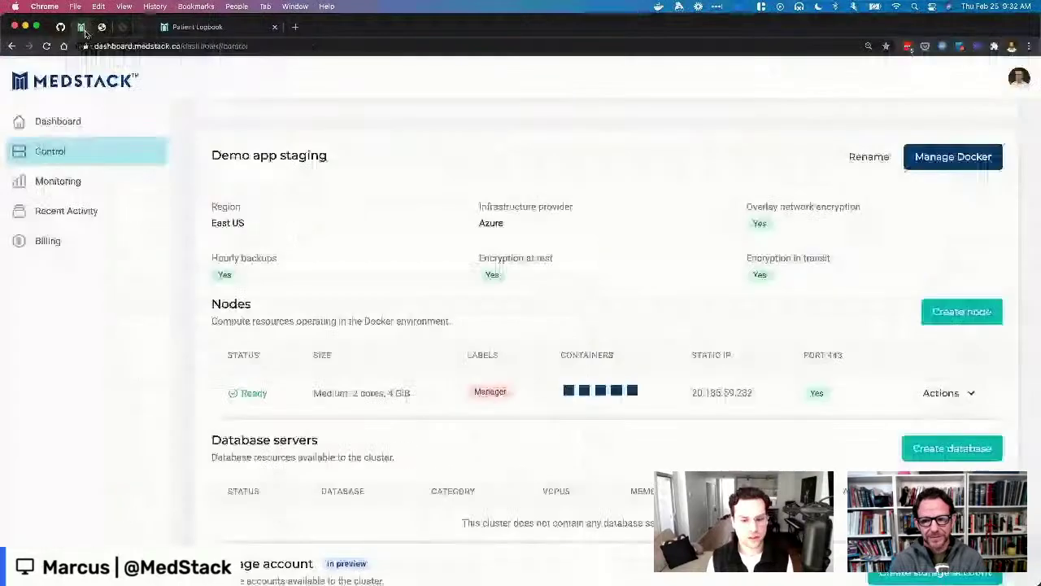
{"action": "scroll", "coordinate": [575, 349], "scroll_direction": "down", "scroll_amount": 7}
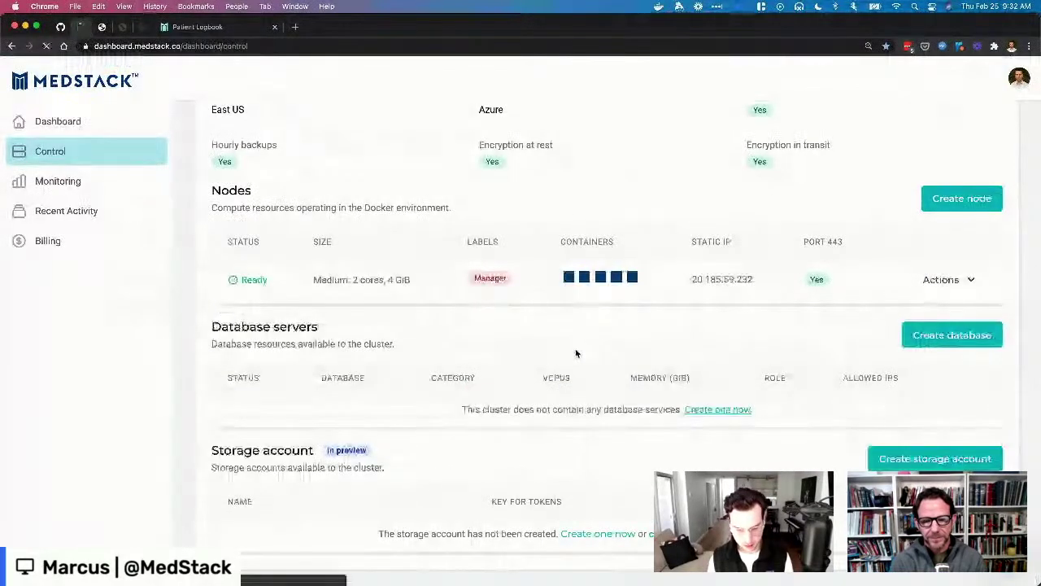
{"action": "scroll", "coordinate": [575, 351], "scroll_direction": "down", "scroll_amount": 10}
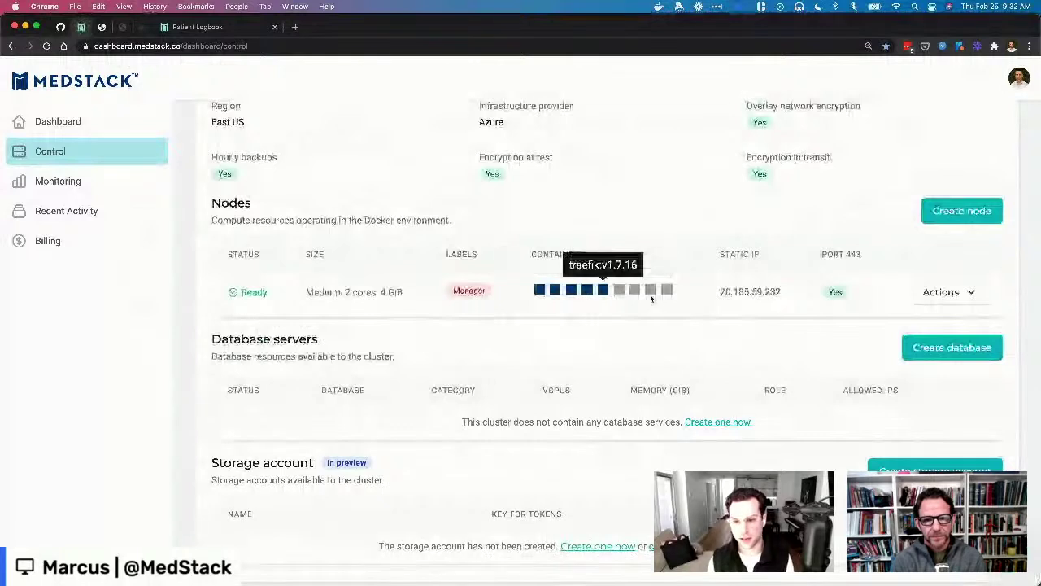
{"action": "mouse_move", "coordinate": [667, 293]}
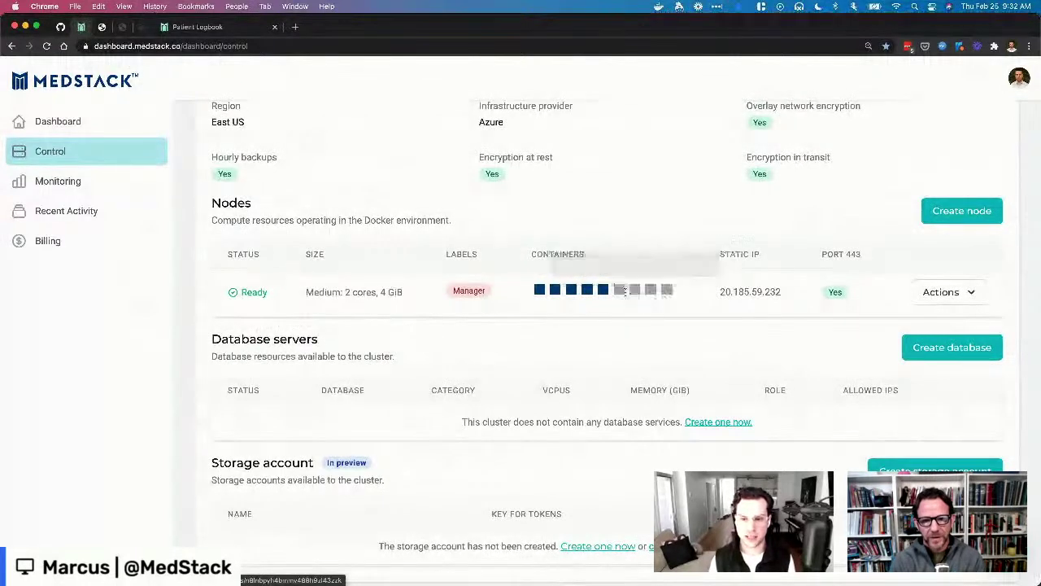
{"action": "mouse_move", "coordinate": [619, 295]}
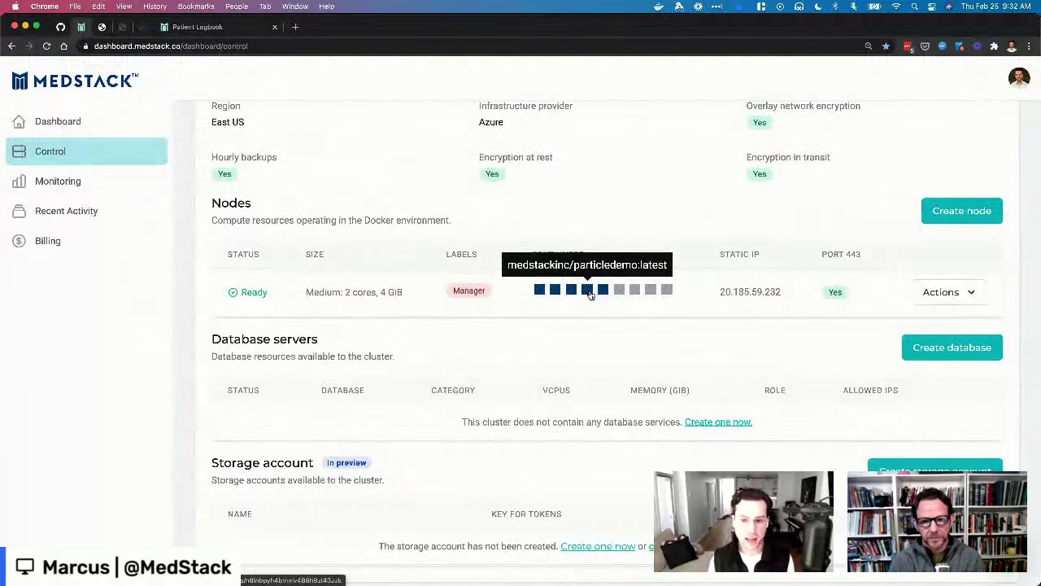
{"action": "mouse_move", "coordinate": [541, 296]}
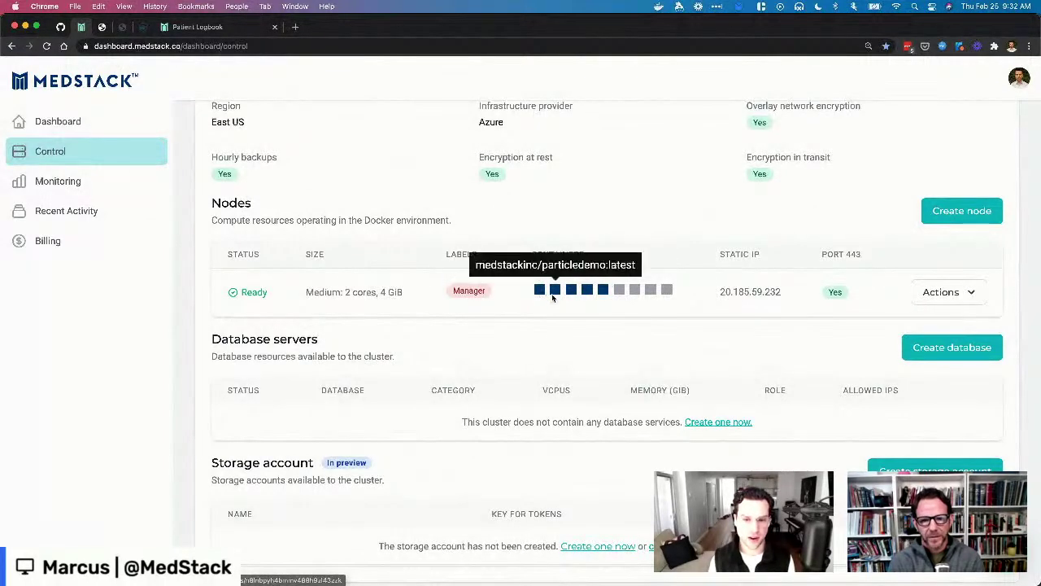
{"action": "scroll", "coordinate": [521, 261], "scroll_direction": "up", "scroll_amount": 1}
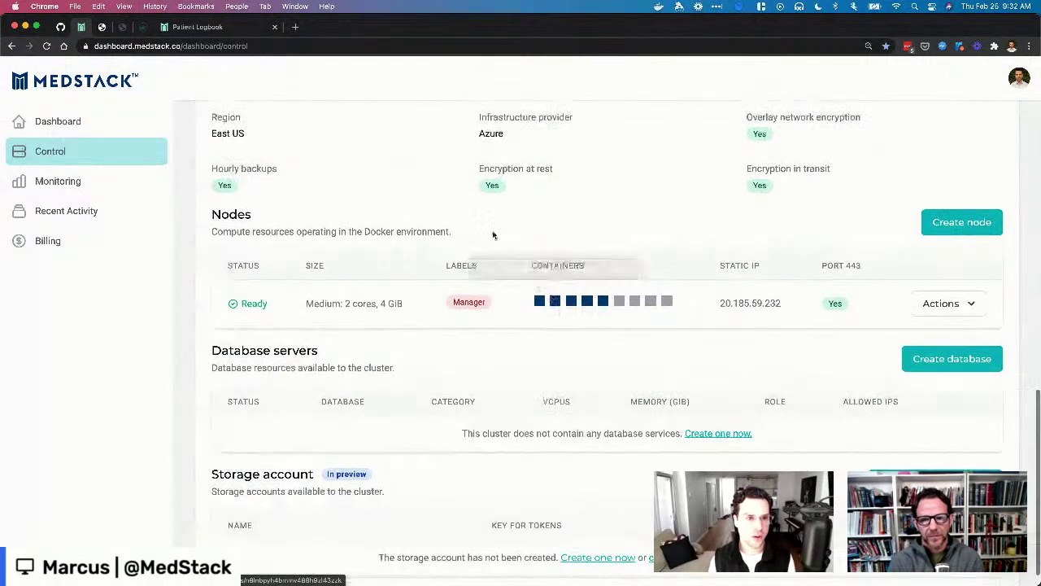
Load the staging Patient Logbook at particledemo.quazgar.net in a new browser tab
{"action": "left_click", "coordinate": [295, 28]}
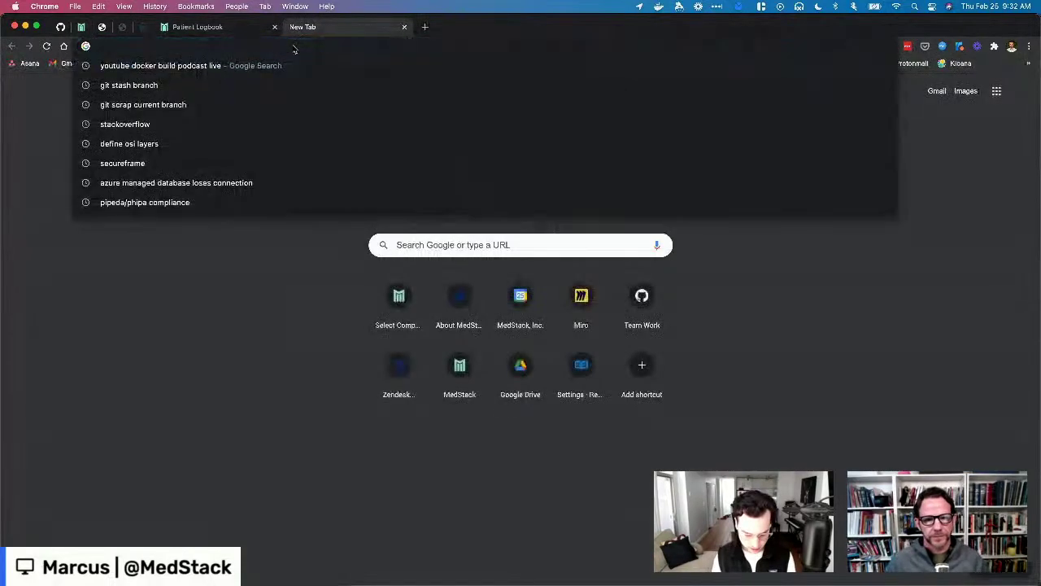
{"action": "type", "text": "particledemo.qua"}
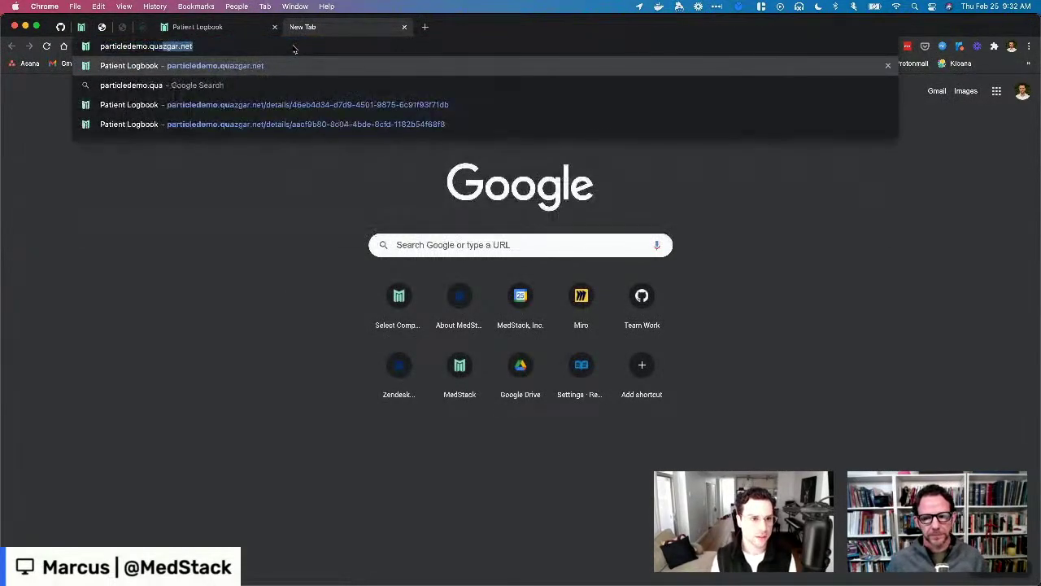
{"action": "key", "text": "Return"}
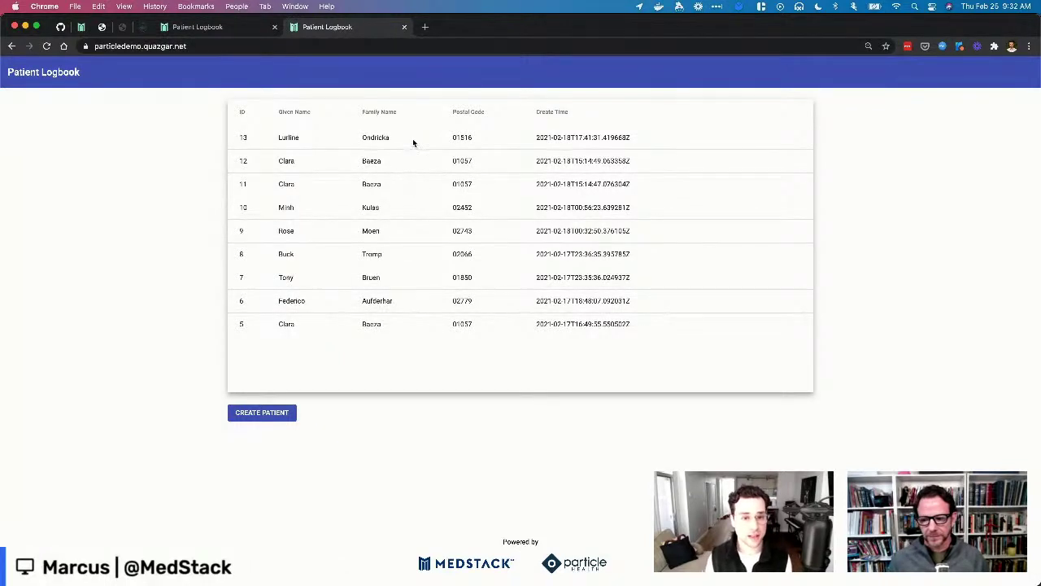
Inspect the Patient Logbook's network activity while opening the first patient's overview
{"action": "right_click", "coordinate": [987, 223]}
{"action": "left_click", "coordinate": [859, 443]}
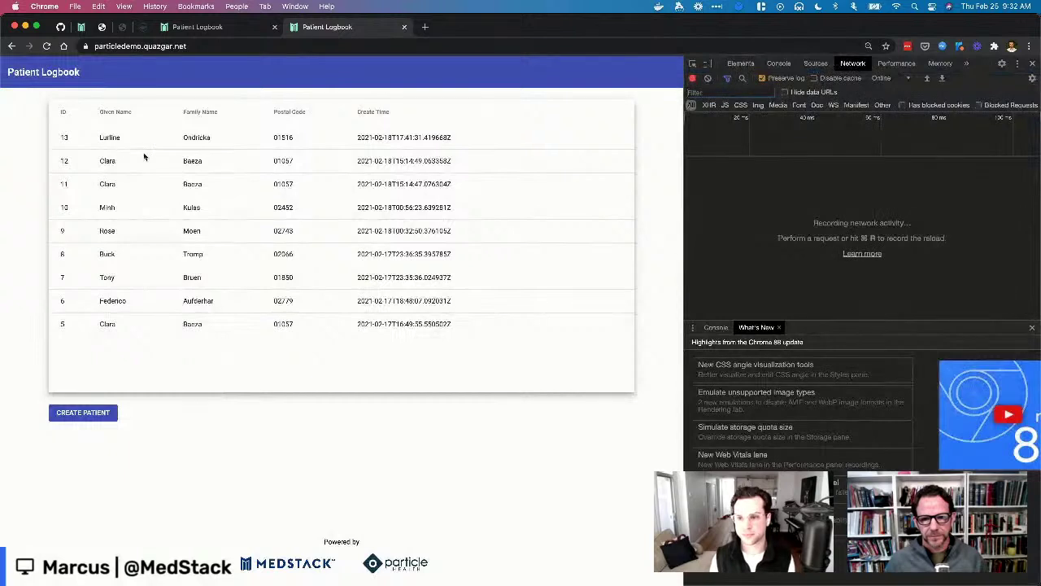
{"action": "left_click", "coordinate": [224, 142]}
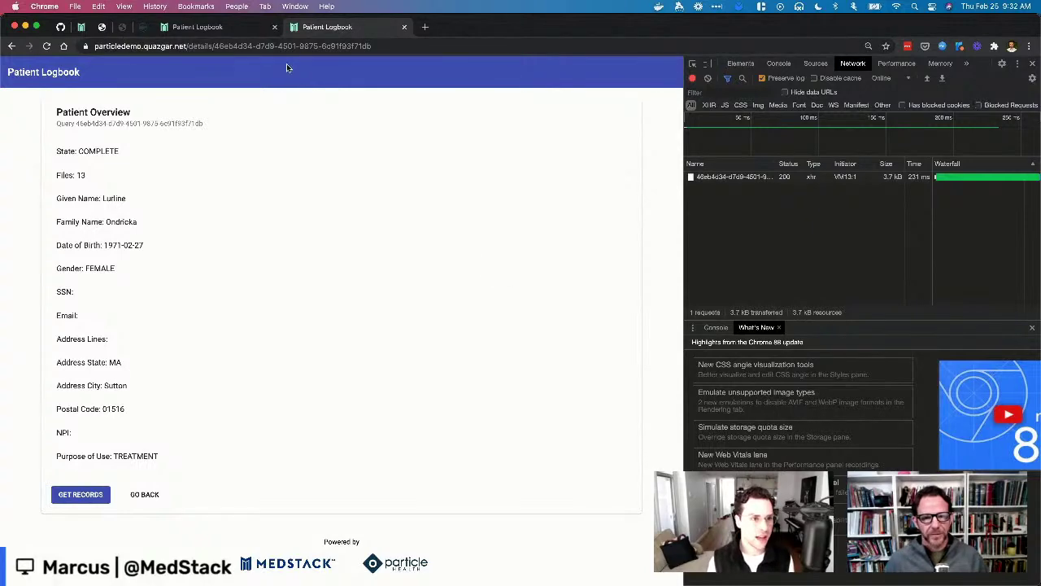
Switch to Postman and send the Production Deploy fix request with the image medstackinc/particledemo:fix in its JSON body
{"action": "left_click", "coordinate": [80, 27]}
{"action": "key", "text": "ctrl+Up"}
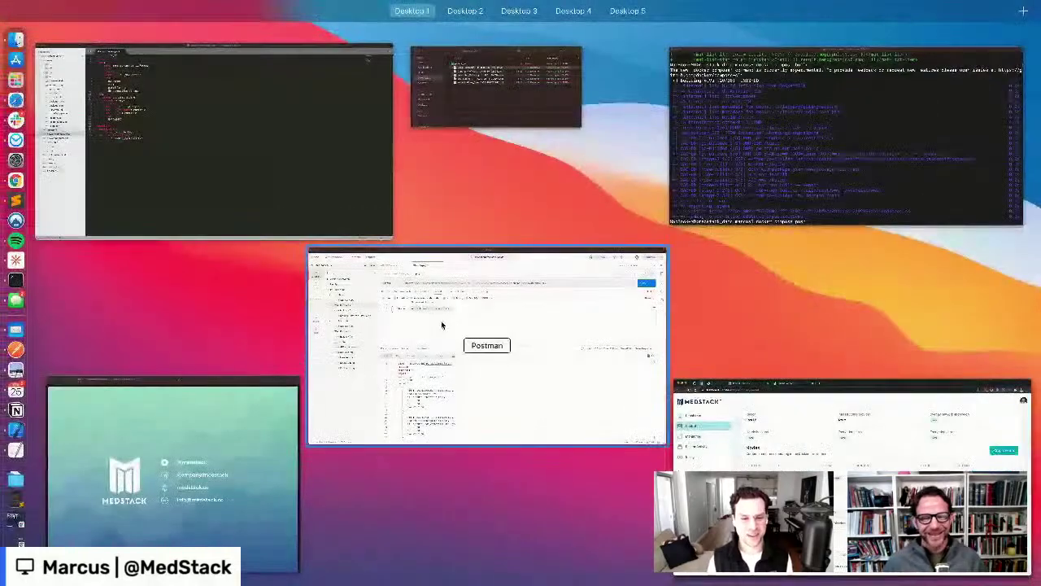
{"action": "left_click", "coordinate": [441, 320]}
{"action": "left_click", "coordinate": [118, 258]}
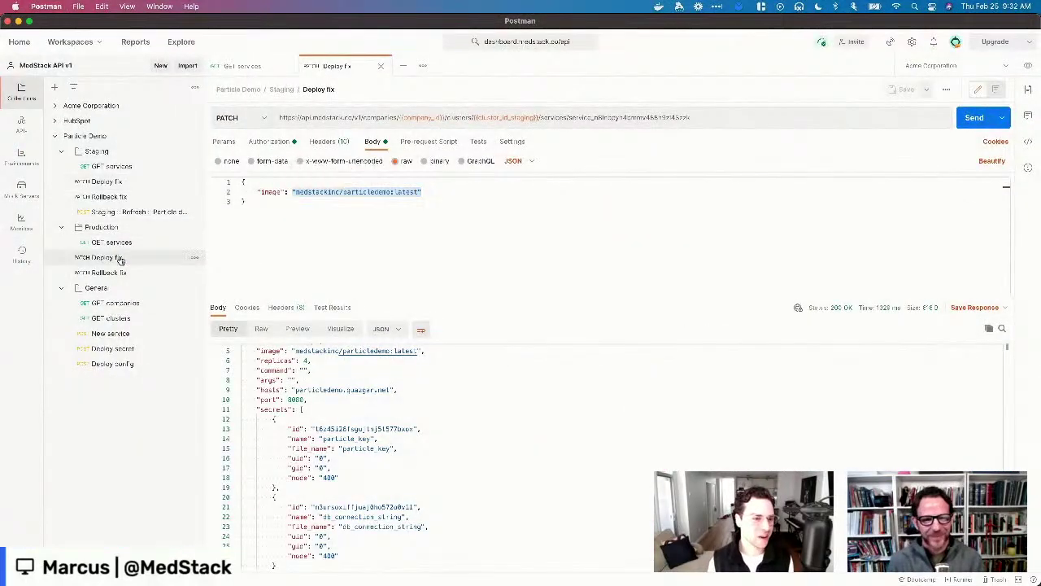
{"action": "left_click", "coordinate": [329, 142]}
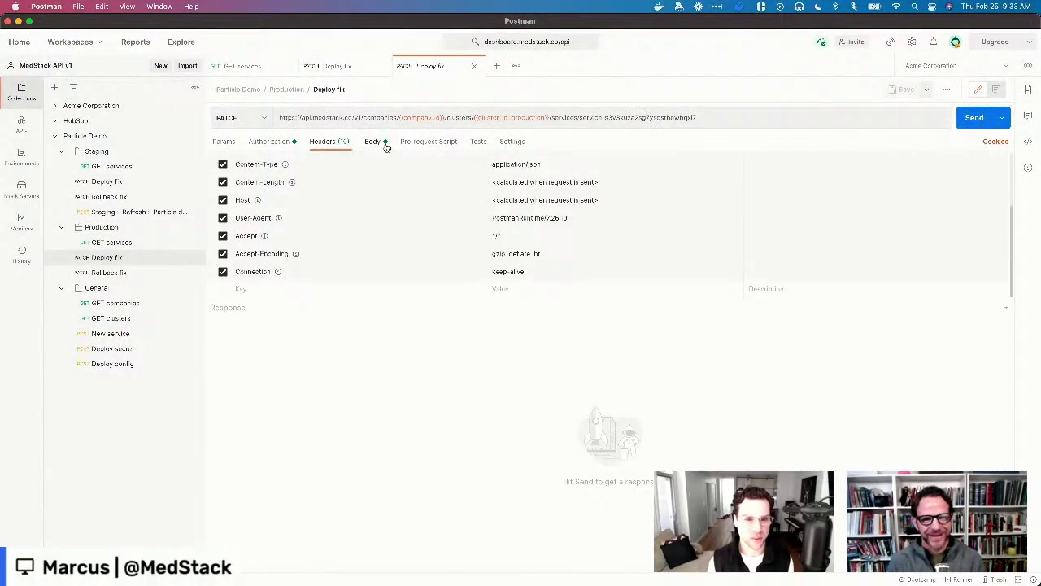
{"action": "left_click", "coordinate": [382, 143]}
{"action": "left_click_drag", "start_coordinate": [405, 192], "coordinate": [294, 192]}
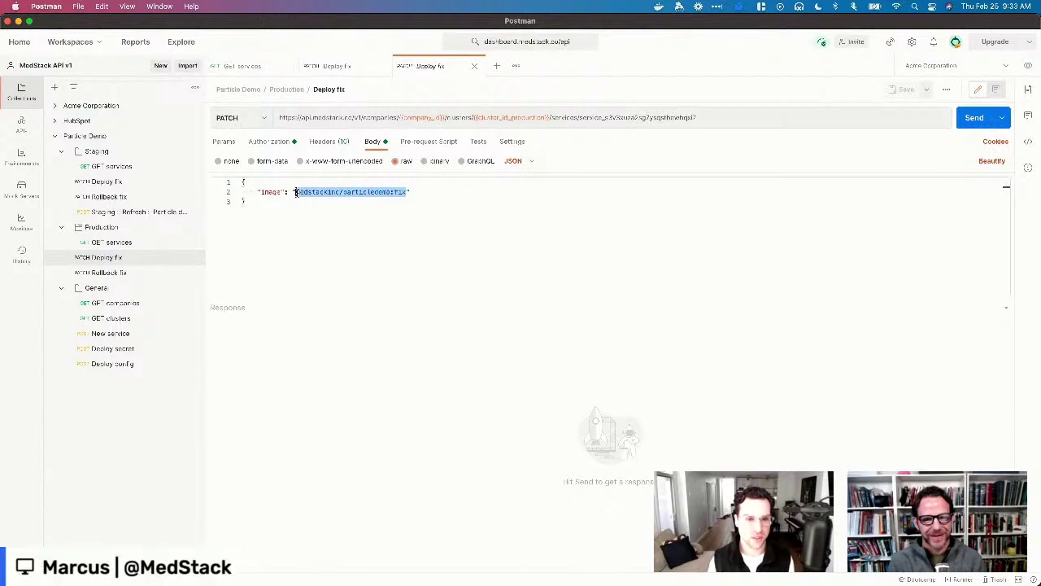
{"action": "left_click", "coordinate": [444, 196]}
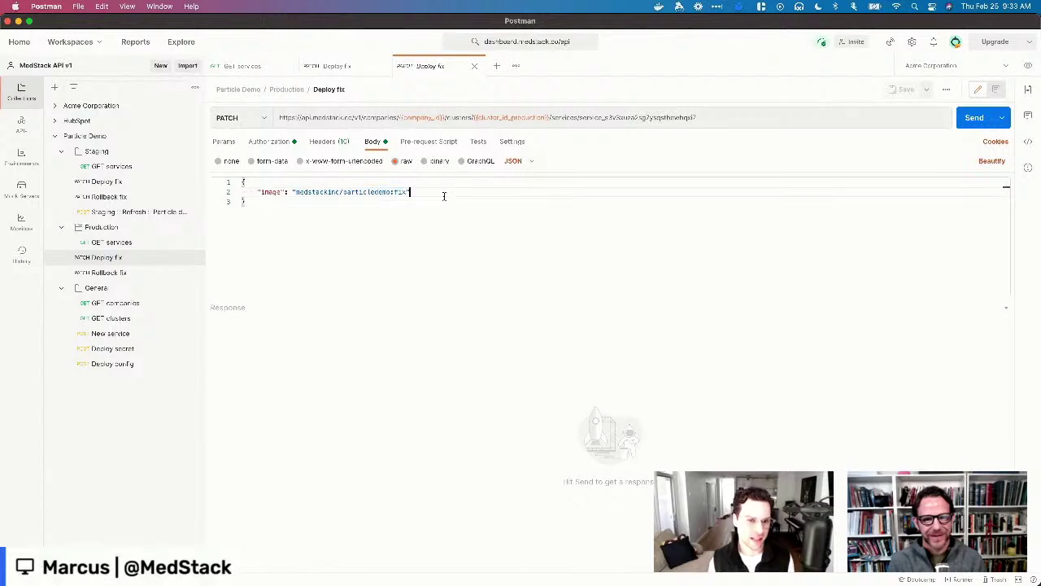
{"action": "left_click", "coordinate": [972, 125]}
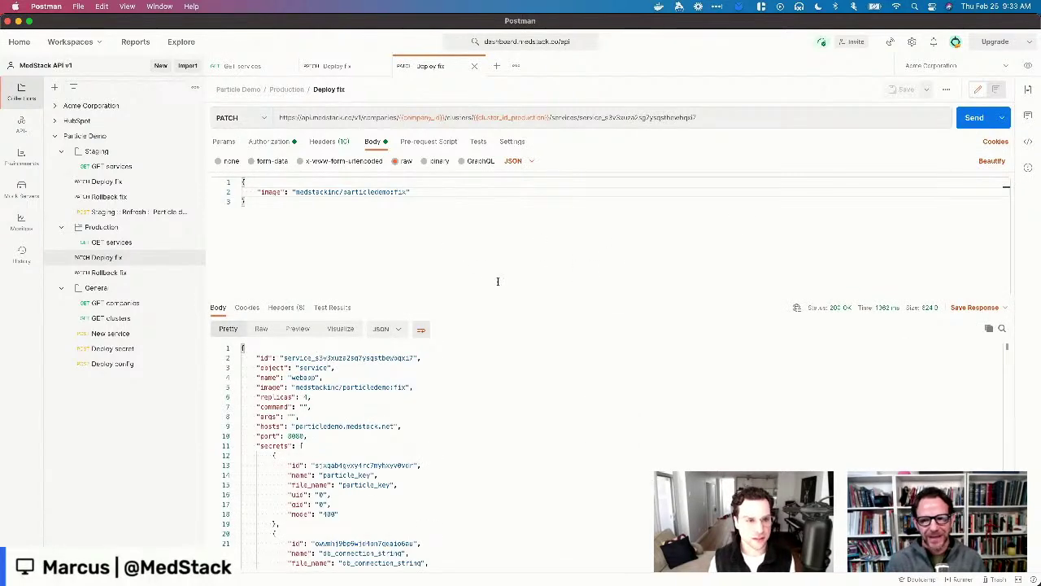
Return to MedStack's Control page, open the webapp service from the Demo app production cluster's Medium node, and examine its service containers
{"action": "key", "text": "ctrl+Up"}
{"action": "left_click", "coordinate": [504, 325]}
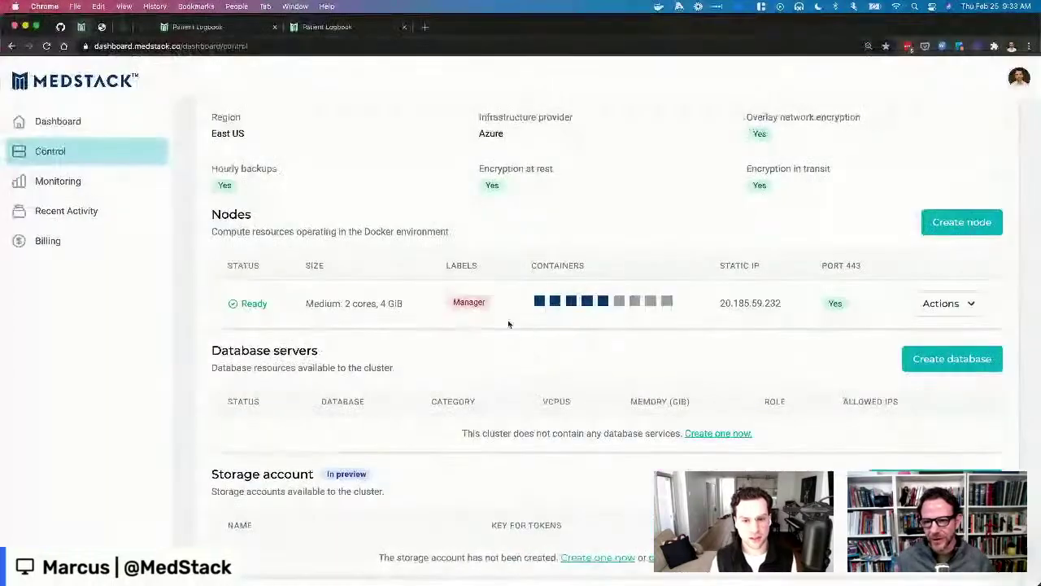
{"action": "scroll", "coordinate": [508, 323], "scroll_direction": "up", "scroll_amount": 5}
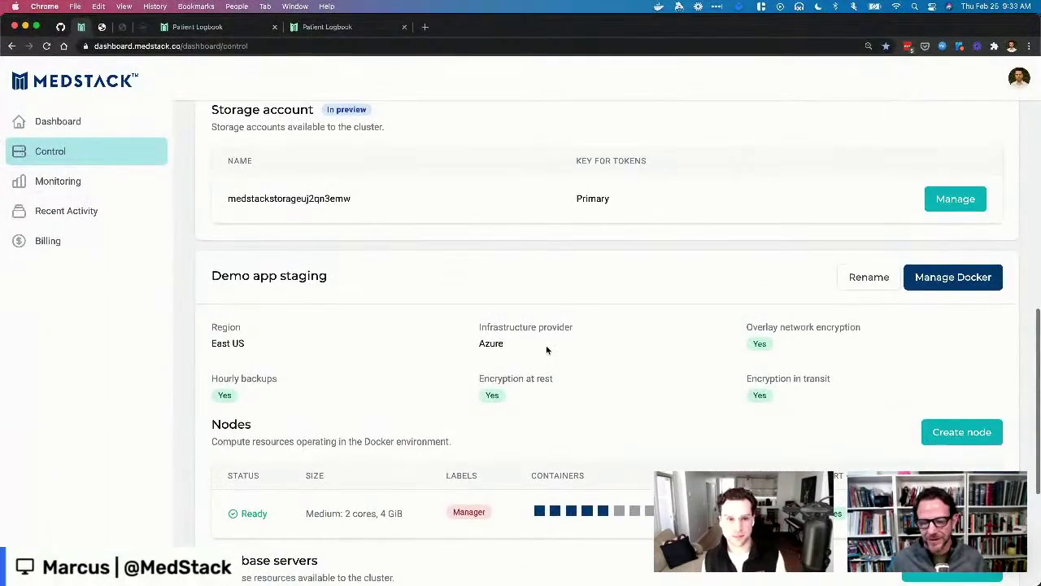
{"action": "scroll", "coordinate": [549, 348], "scroll_direction": "up", "scroll_amount": 5}
{"action": "scroll", "coordinate": [546, 349], "scroll_direction": "up", "scroll_amount": 2}
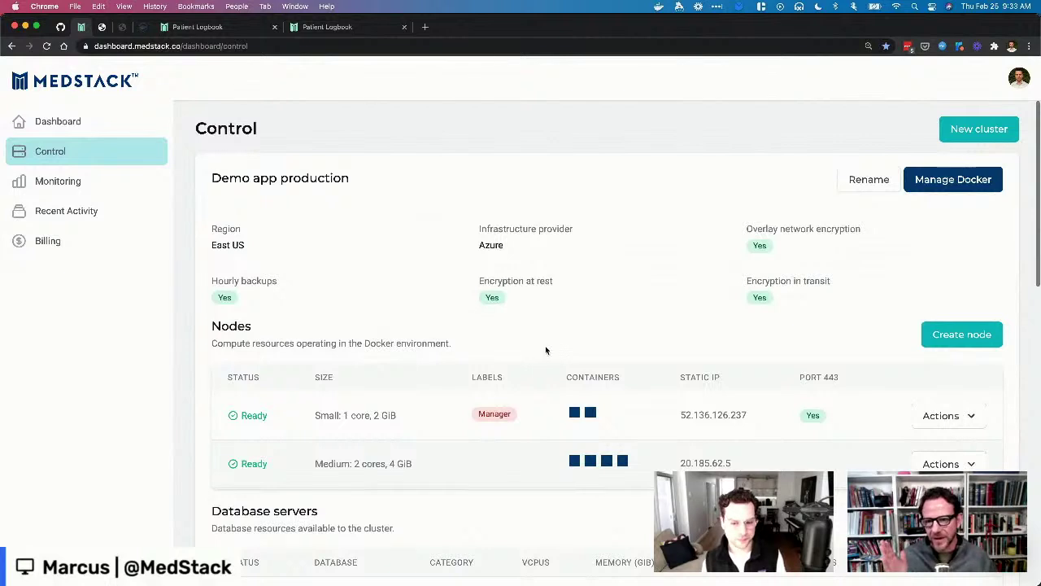
{"action": "left_click", "coordinate": [610, 462]}
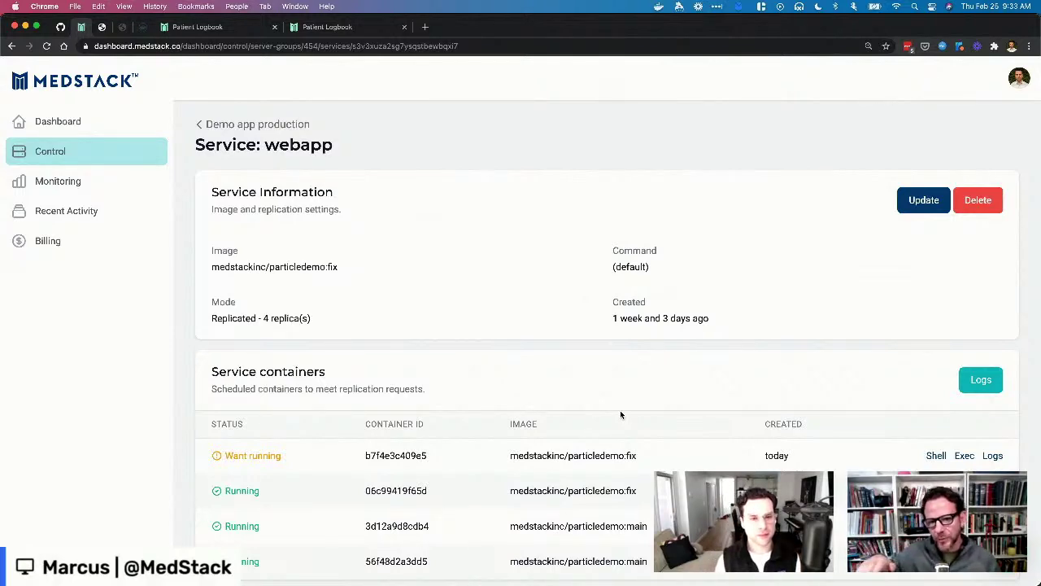
{"action": "scroll", "coordinate": [621, 415], "scroll_direction": "down", "scroll_amount": 3}
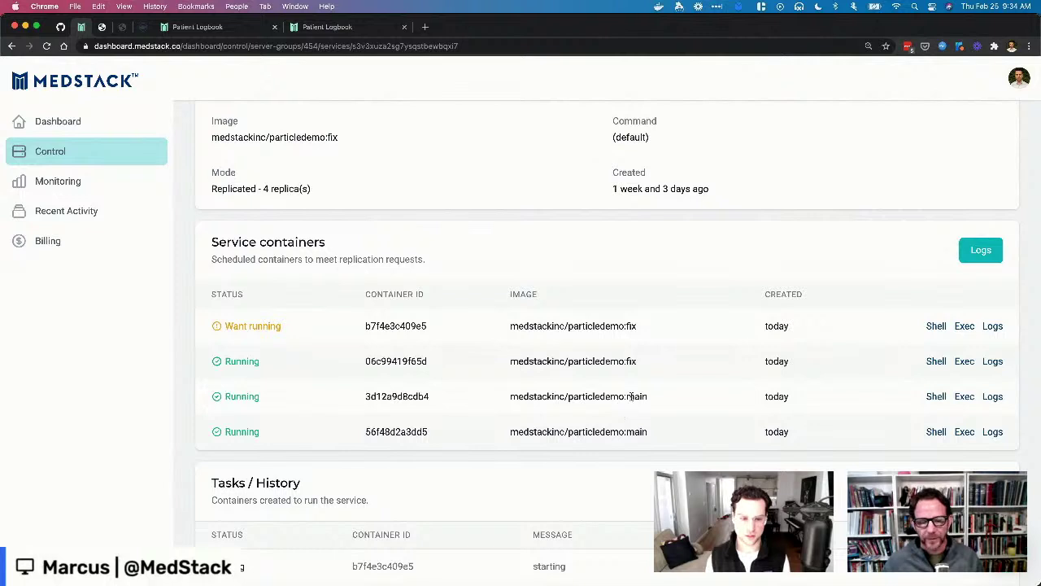
{"action": "scroll", "coordinate": [664, 410], "scroll_direction": "up", "scroll_amount": 1}
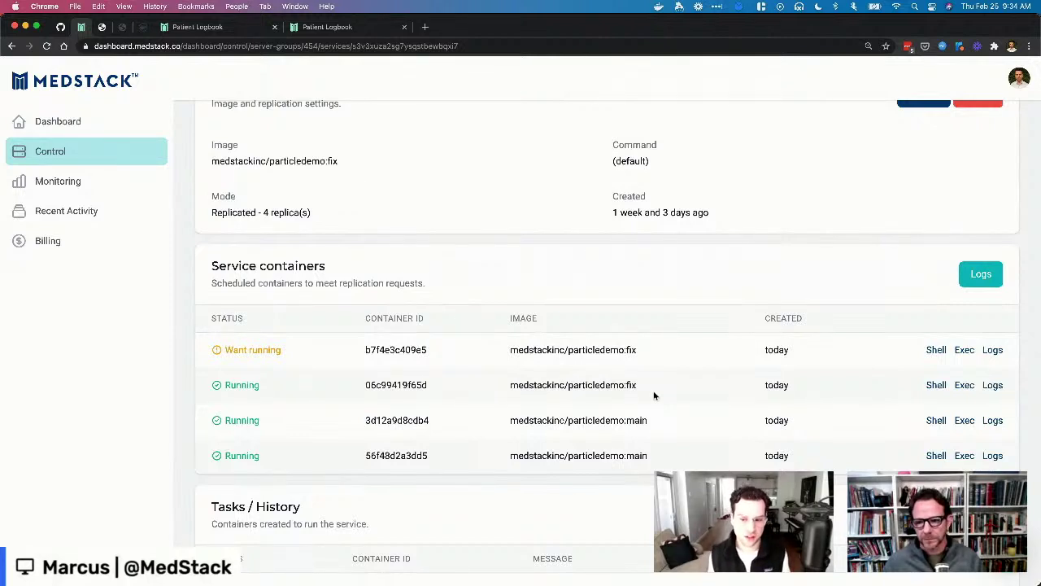
Refresh the webapp service page and load the production Patient Logbook at particledemo.medstack.net in a new incognito window
{"action": "key", "text": "super+r"}
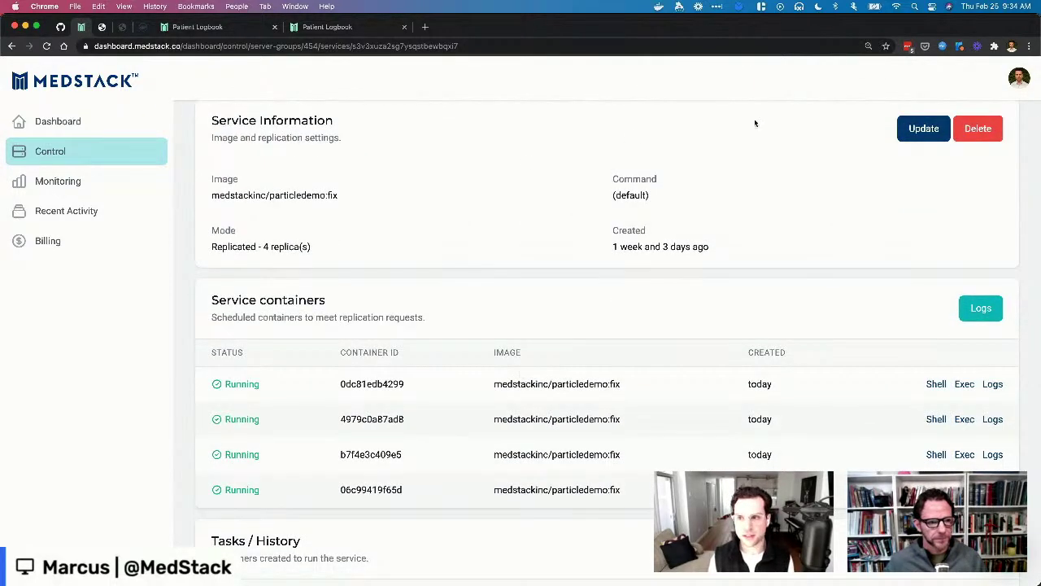
{"action": "left_click", "coordinate": [1029, 46]}
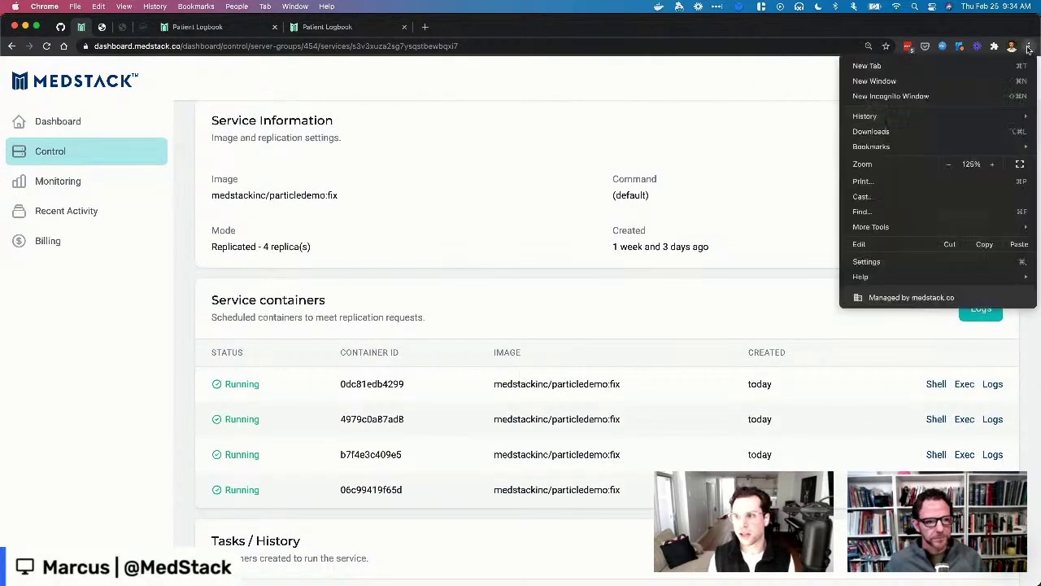
{"action": "left_click", "coordinate": [898, 96]}
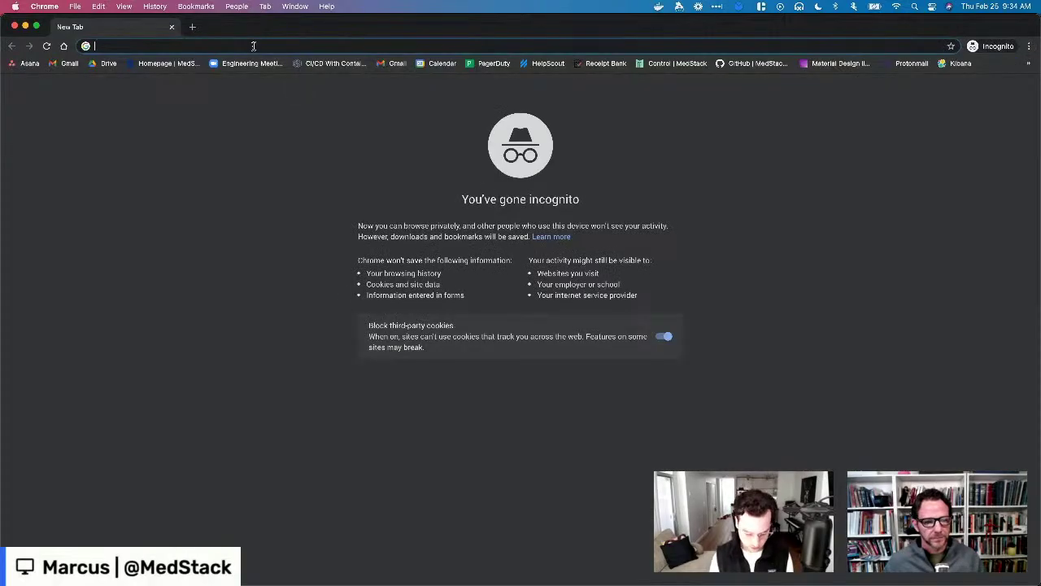
{"action": "type", "text": "particle"}
{"action": "key", "text": "Return"}
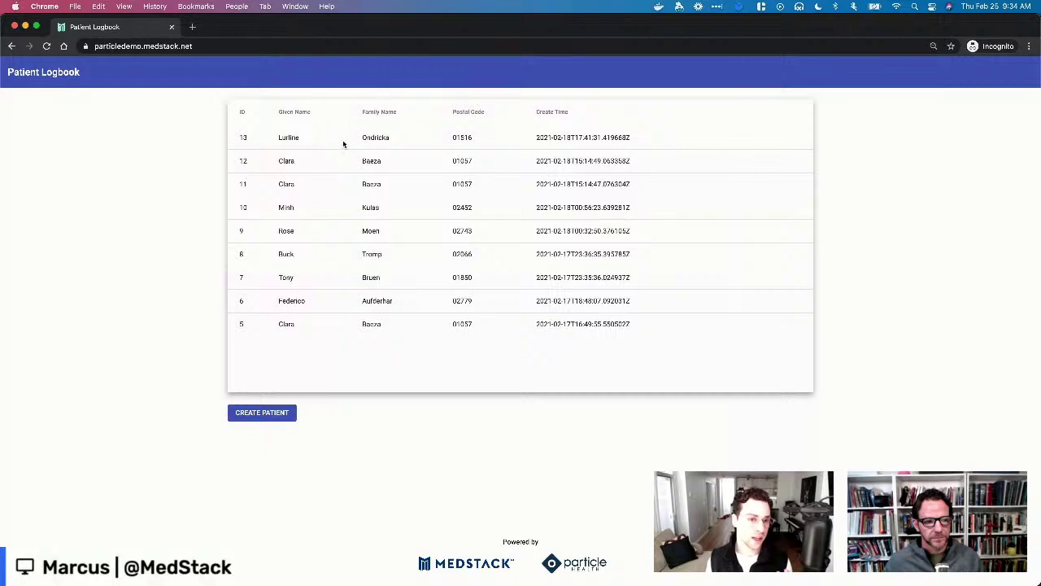
Inspect the production Patient Logbook's network activity while opening the first patient's overview, and close the incognito window
{"action": "right_click", "coordinate": [941, 210]}
{"action": "left_click", "coordinate": [963, 324]}
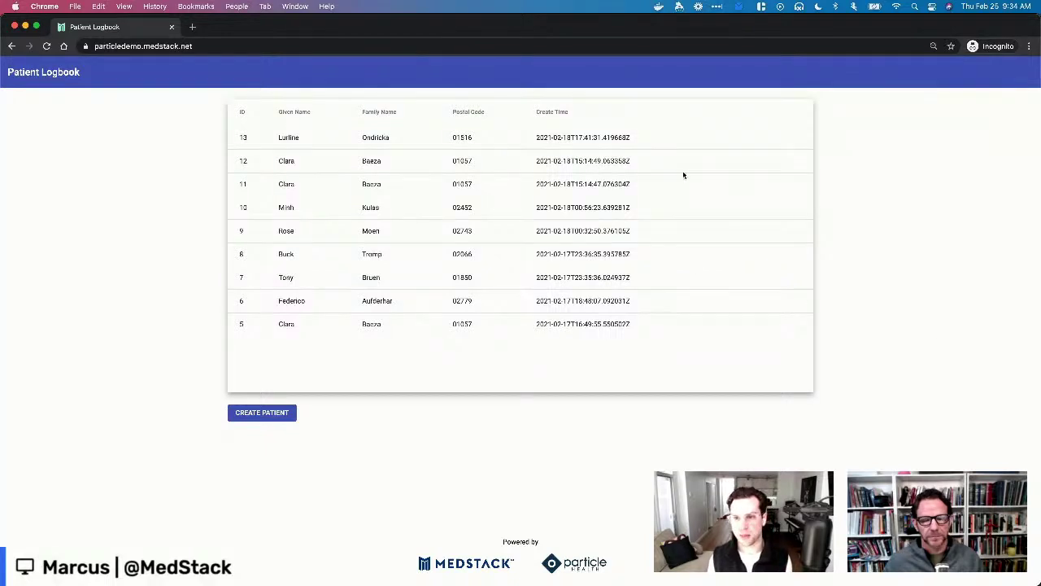
{"action": "left_click", "coordinate": [852, 63]}
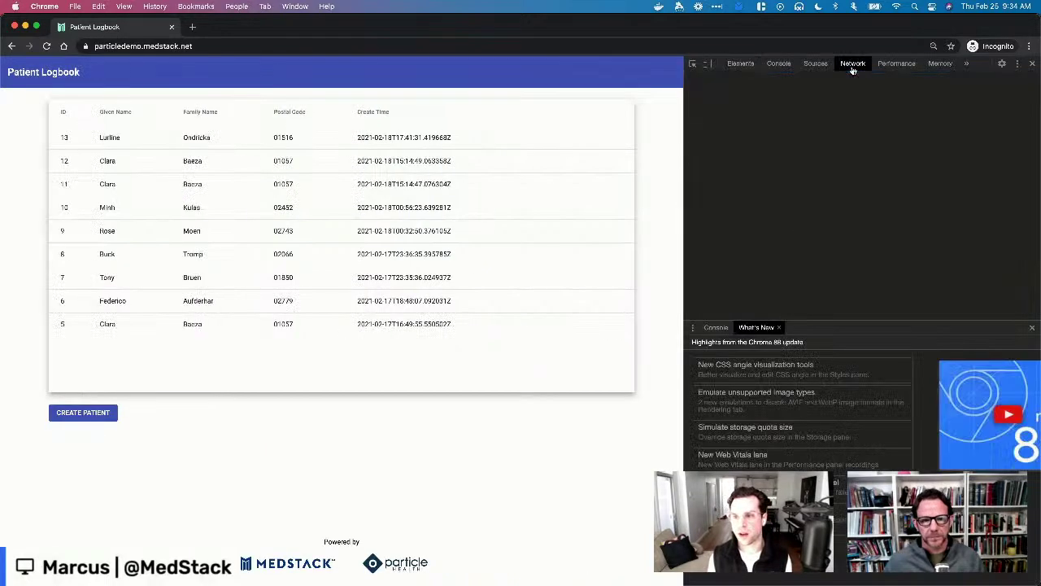
{"action": "left_click", "coordinate": [218, 142]}
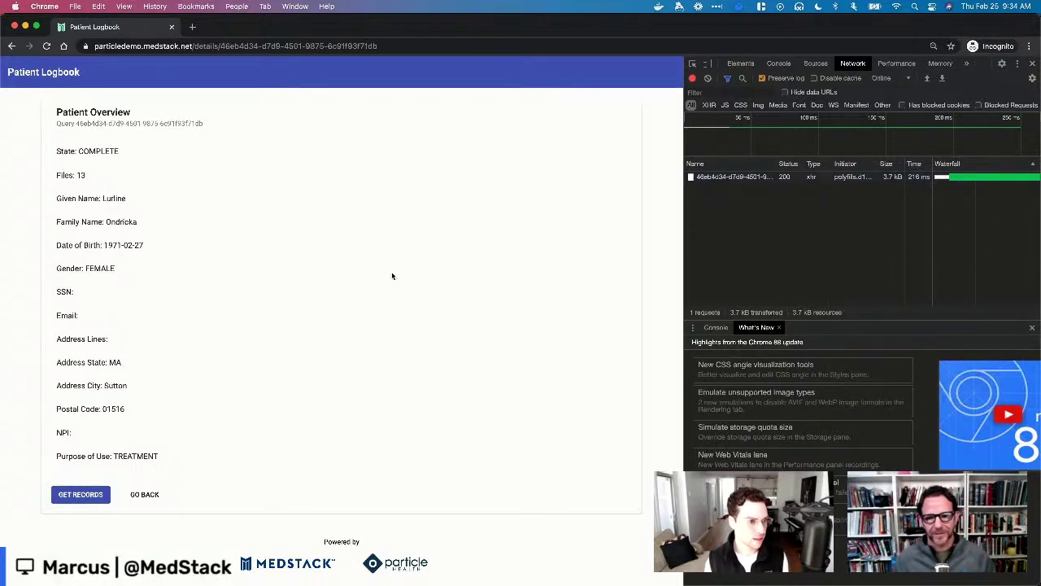
{"action": "left_click", "coordinate": [173, 28]}
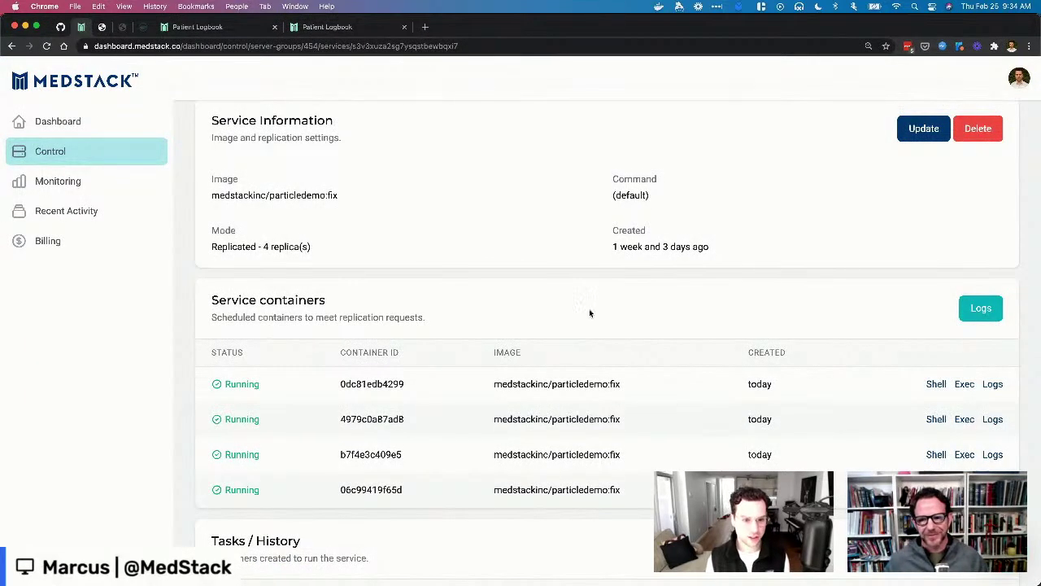
Switch from the webapp service page to the Terminal window showing the medstack_demo docker compose build
{"action": "scroll", "coordinate": [590, 313], "scroll_direction": "up", "scroll_amount": 2}
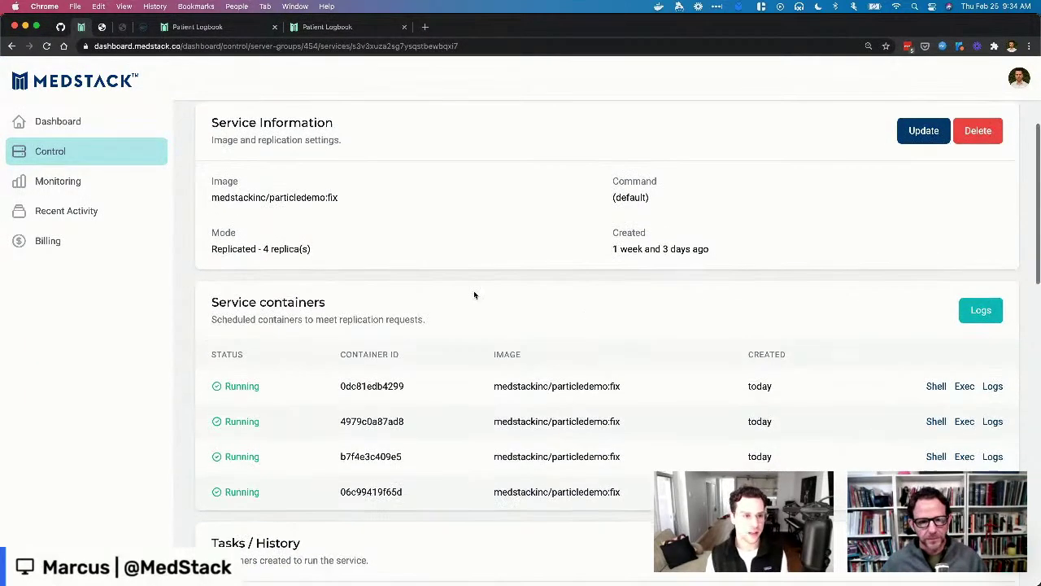
{"action": "key", "text": "ctrl+Up"}
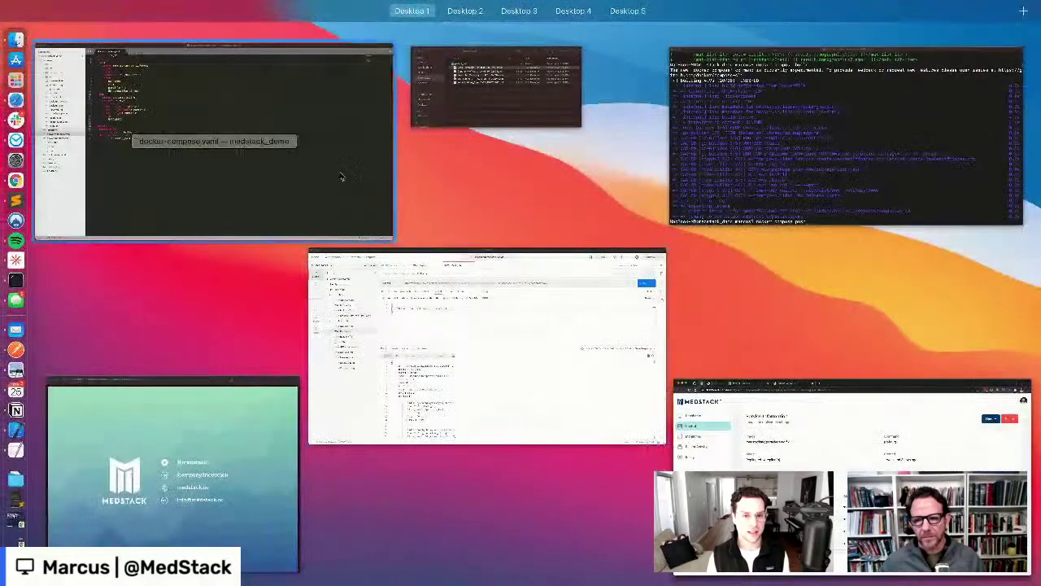
{"action": "left_click", "coordinate": [736, 215]}
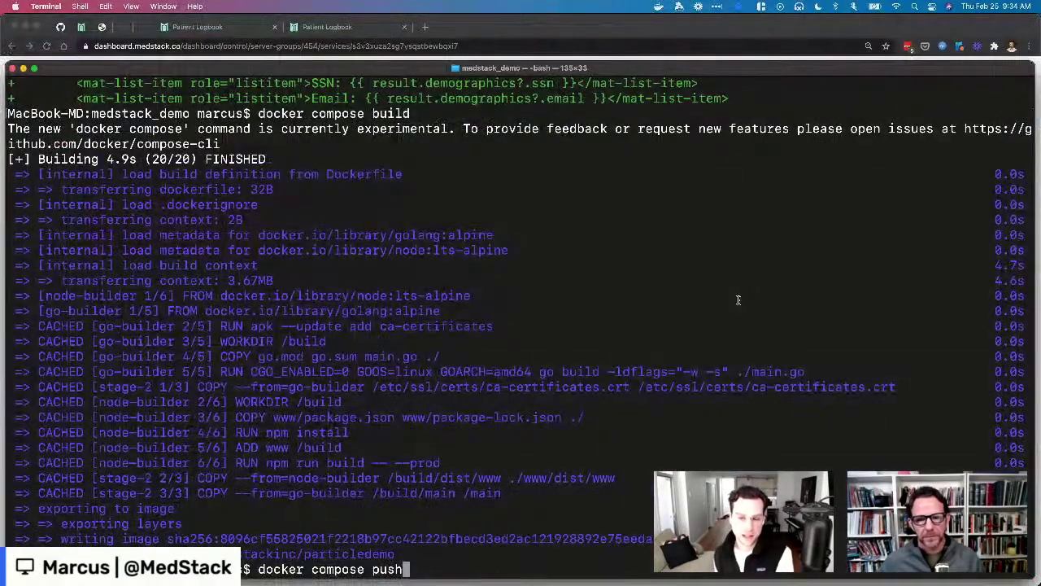